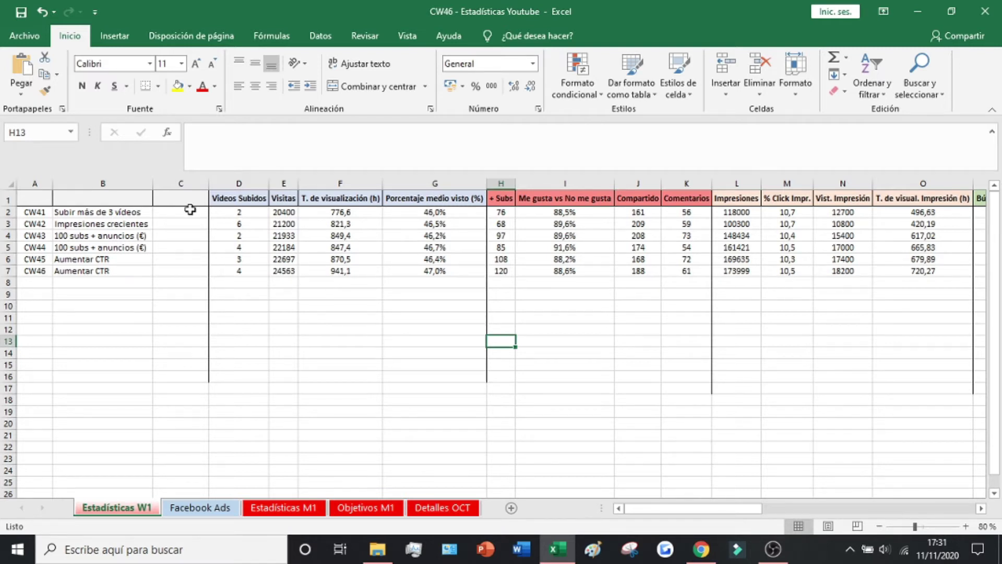
Step: Look over the empty column C and the Compartido column J
left_click(187, 184)
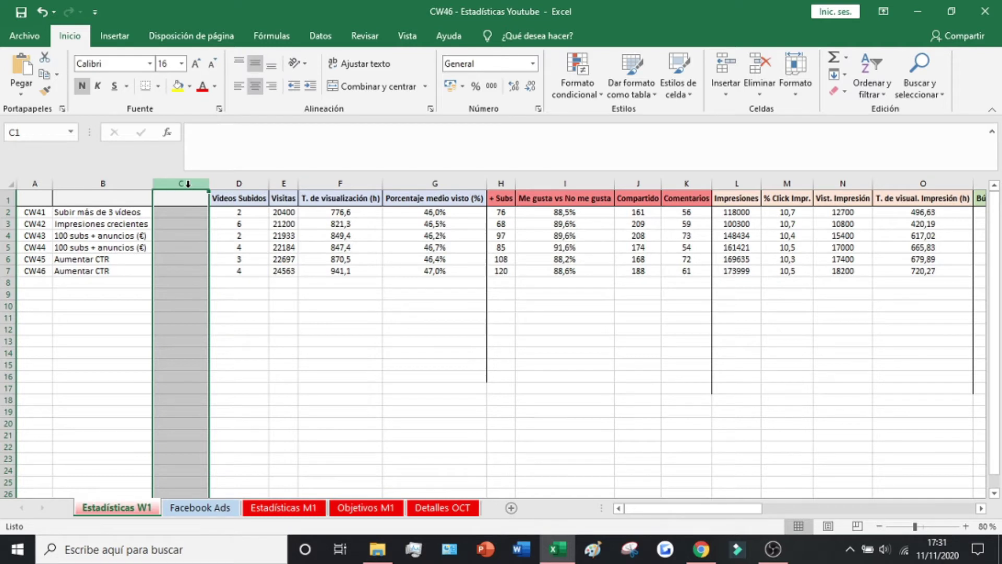
left_click(263, 295)
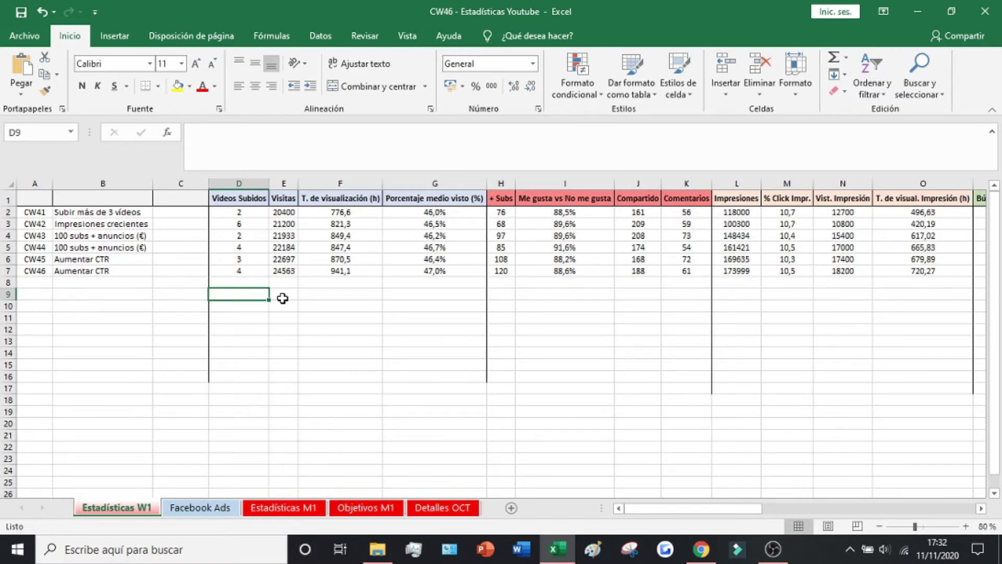
left_click(159, 211)
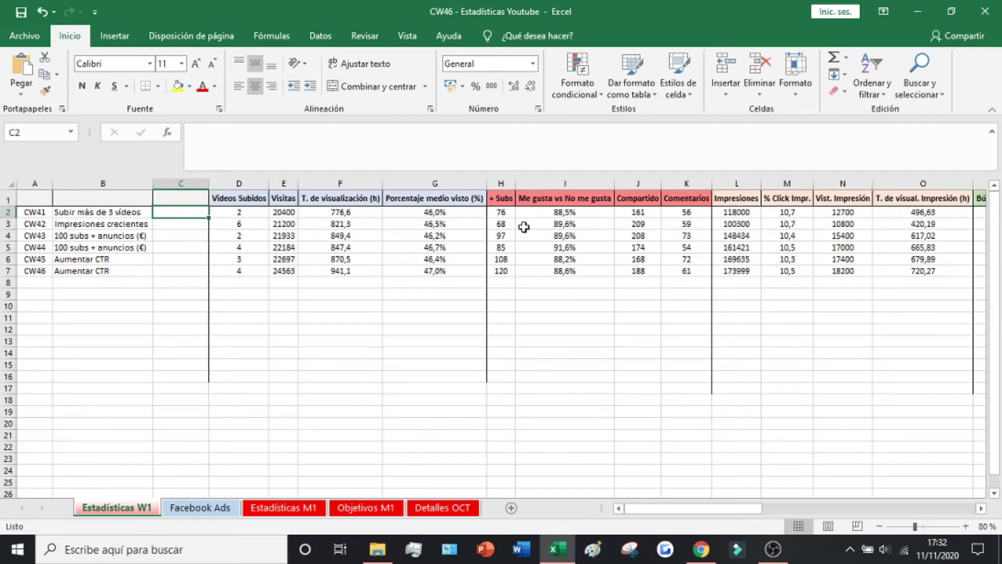
left_click(638, 183)
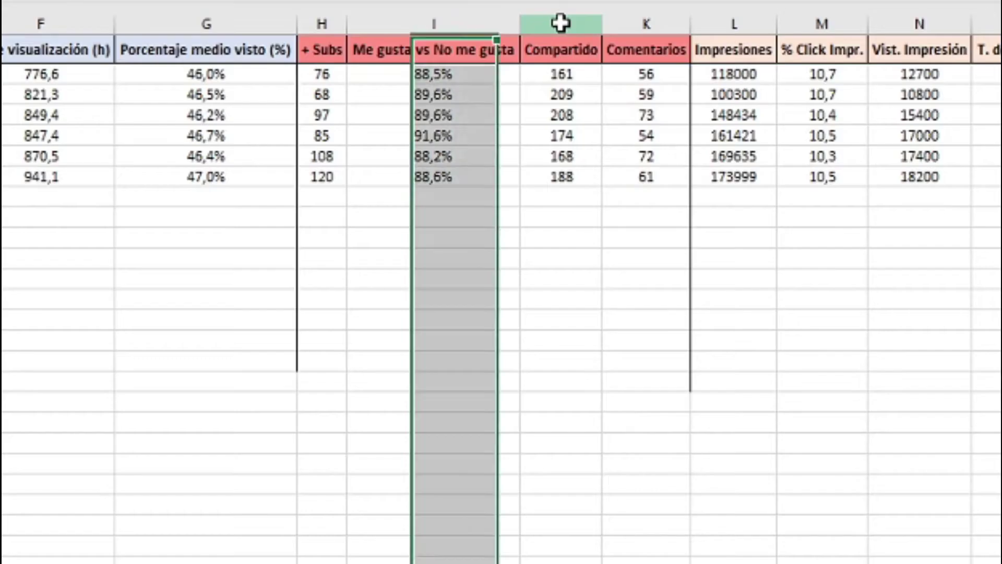
left_click_drag(561, 22, 561, 18)
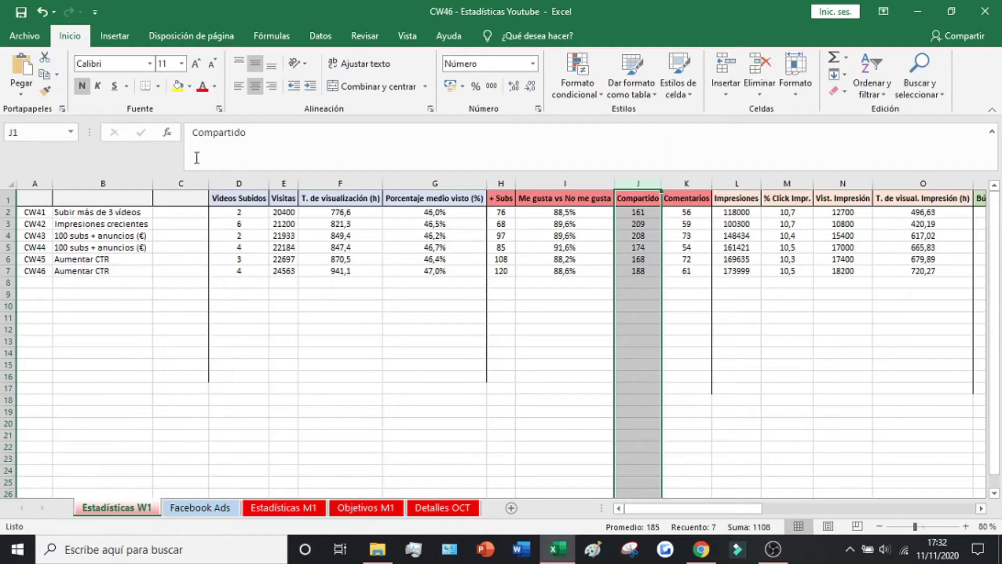
left_click(182, 184)
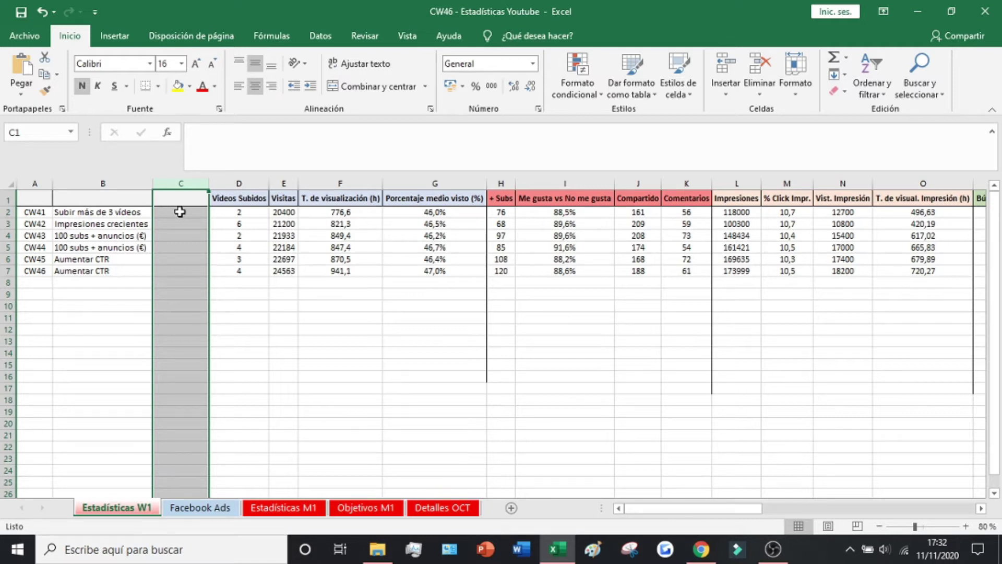
Step: Enter =SI(J2>=170;"OK";"NO CUMPLE") in cell C2
left_click(174, 211)
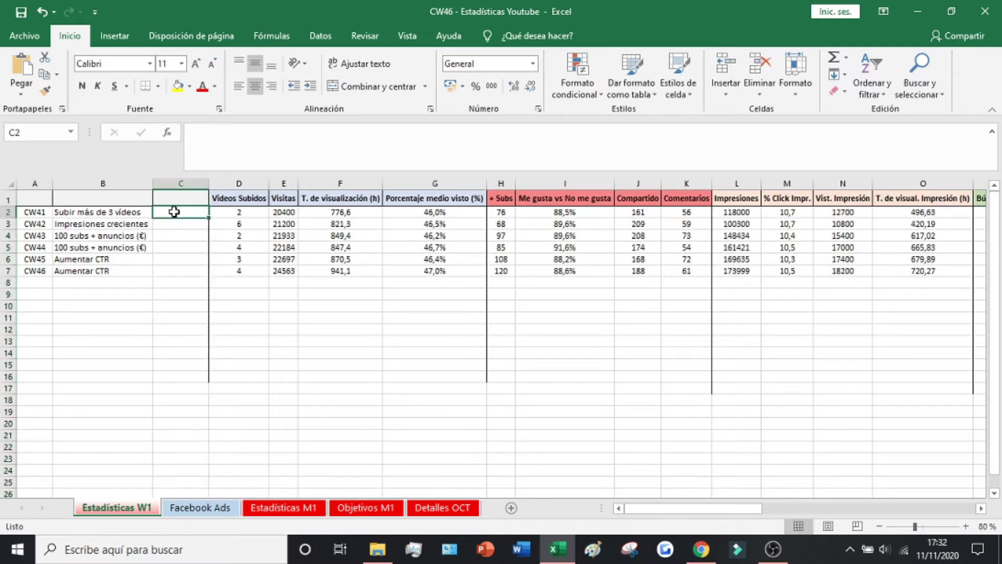
type("=S")
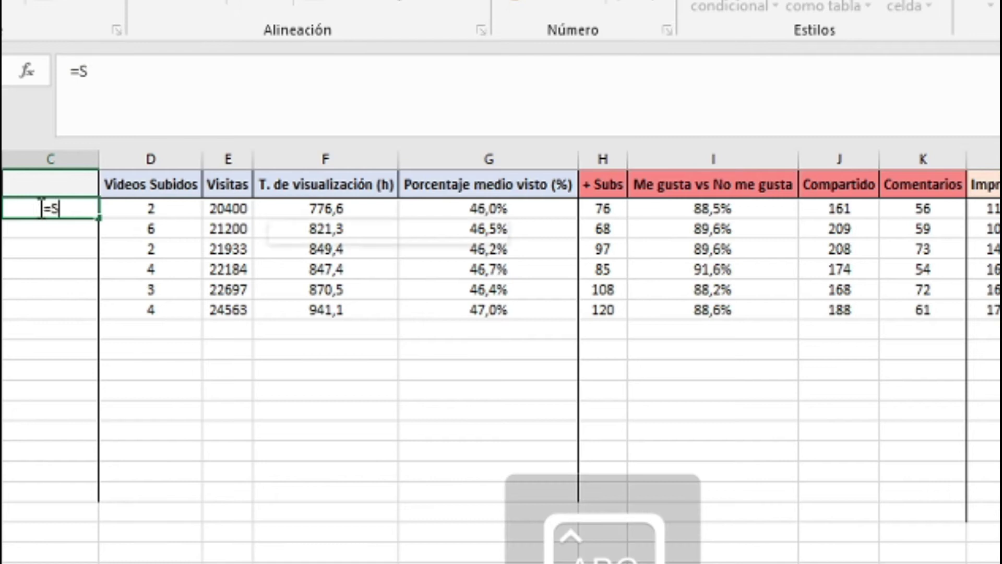
type("I")
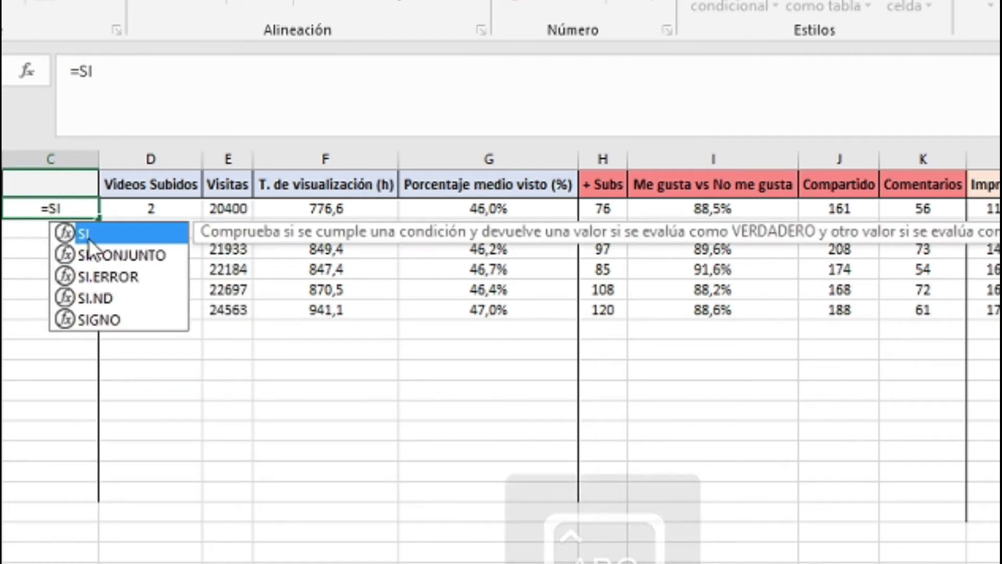
double_click(88, 233)
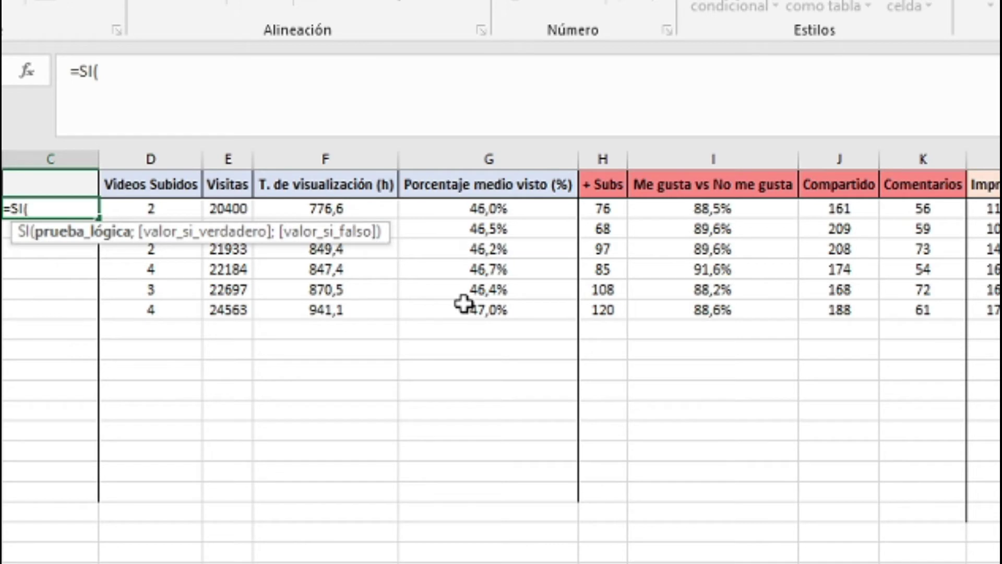
left_click(846, 210)
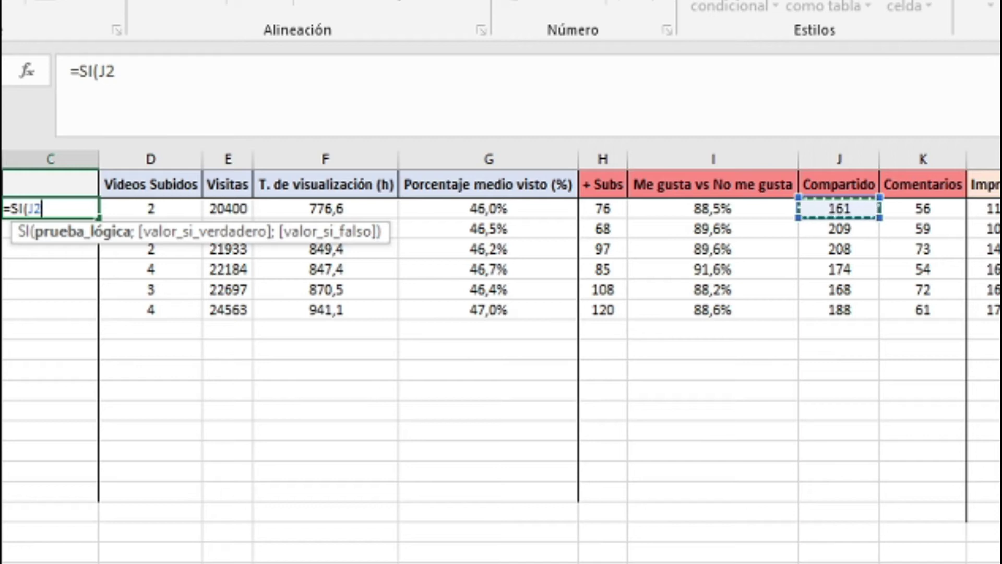
type(">")
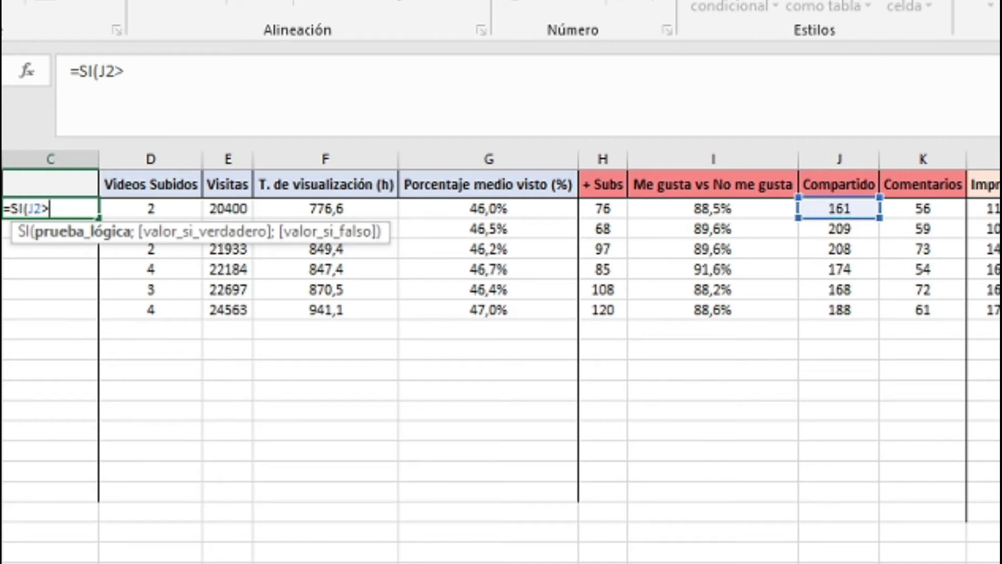
type("170")
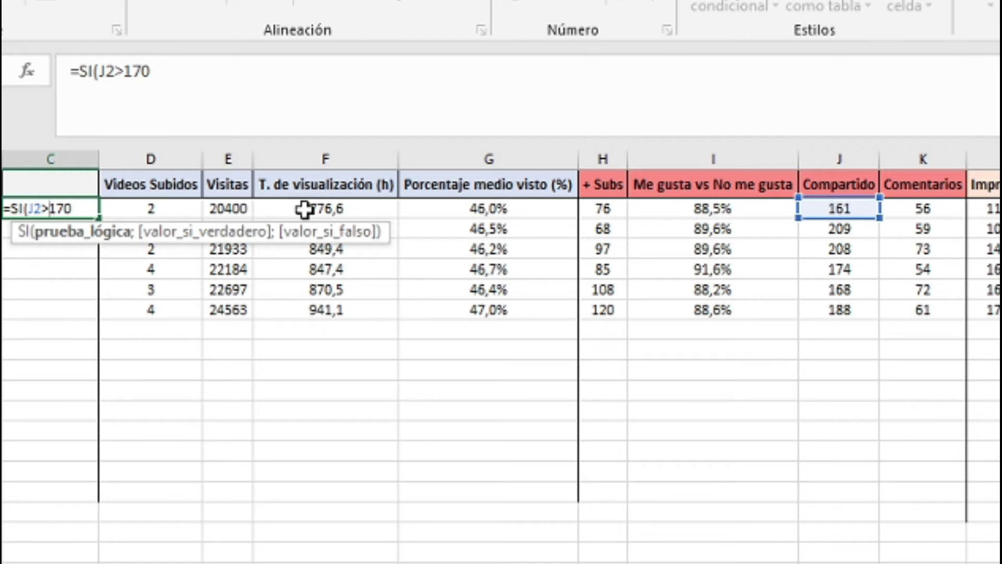
type("=")
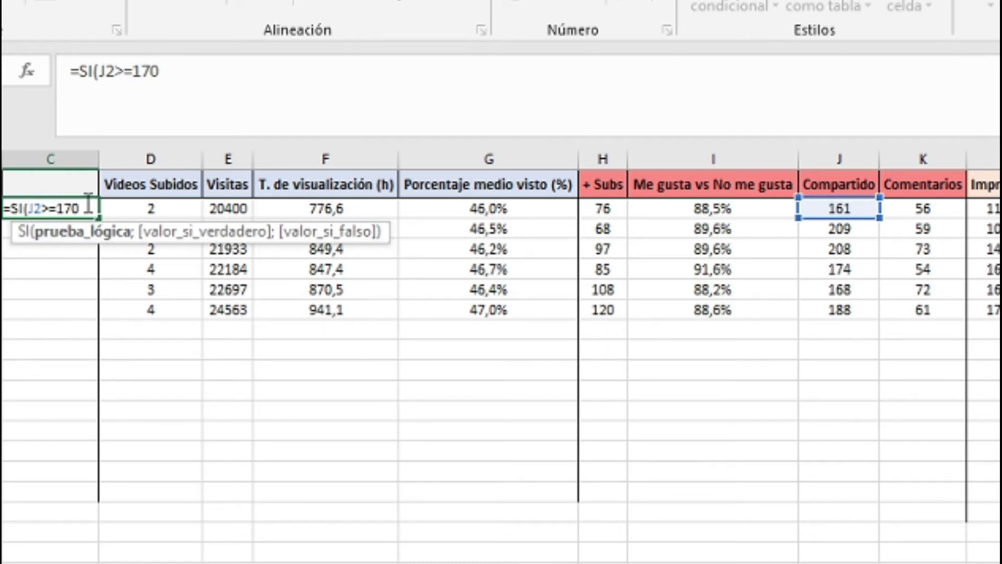
left_click(88, 203)
type(";")
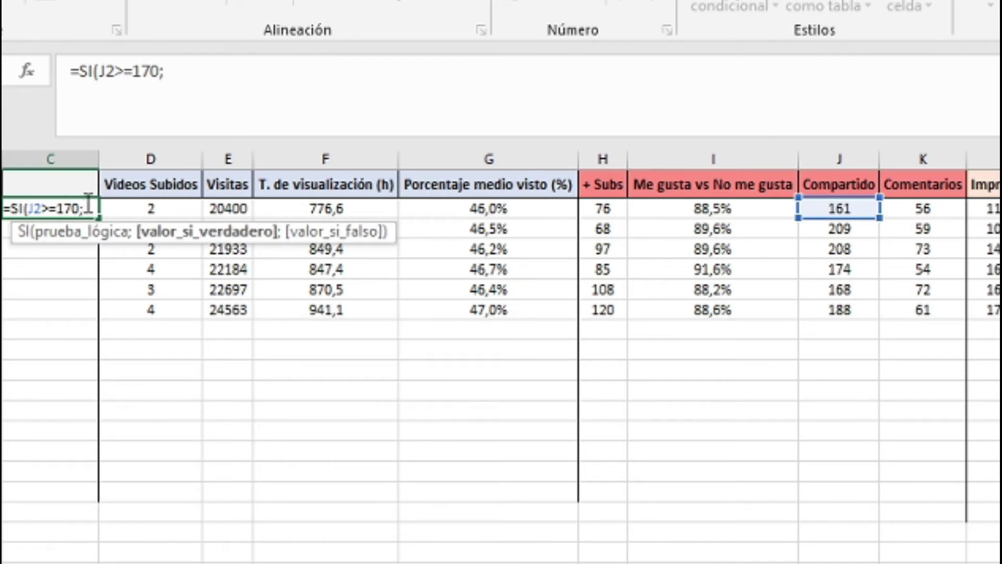
type("\"")
type("OK")
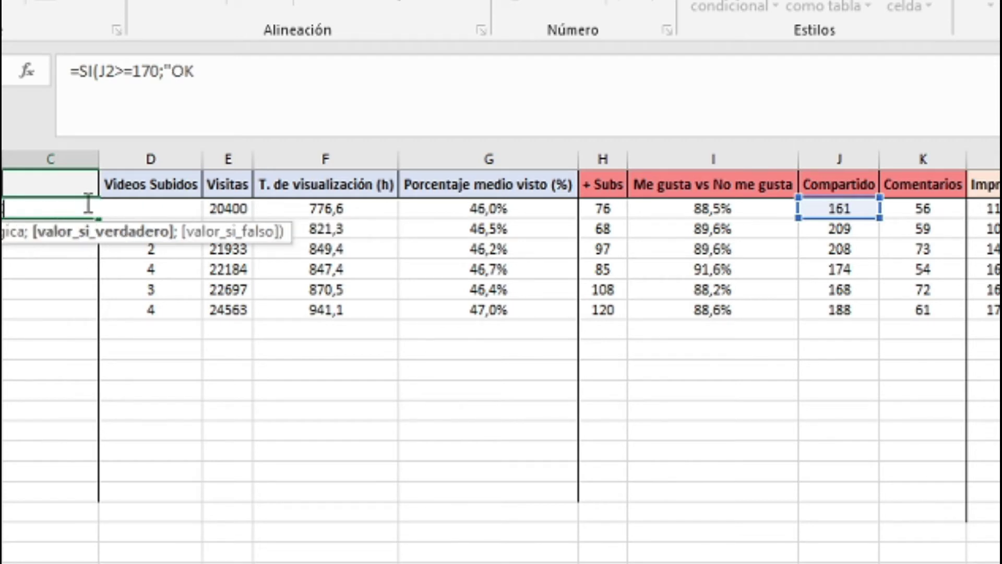
type("\"")
type(";")
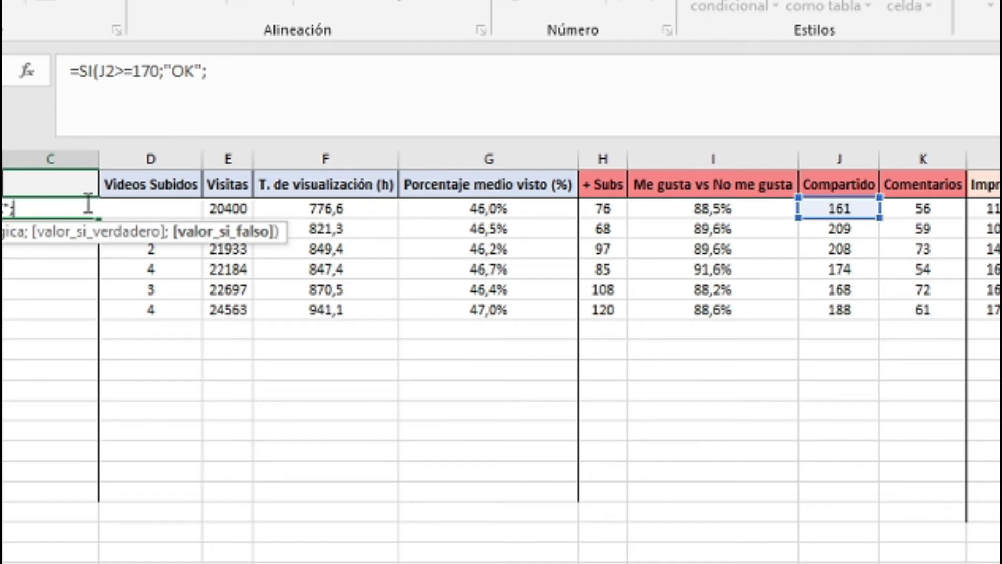
type("\"NO CUMPLE")
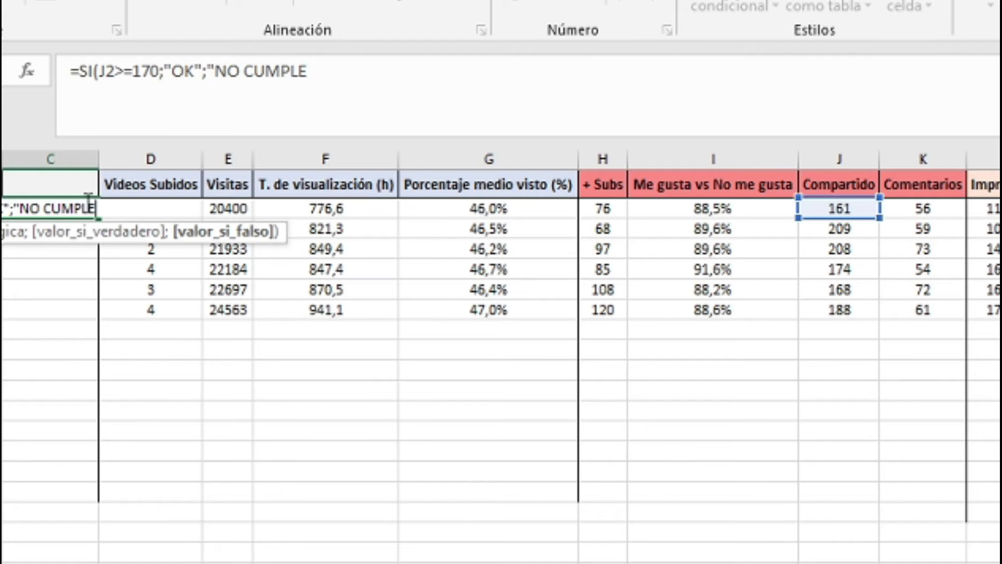
type("\"")
type(")")
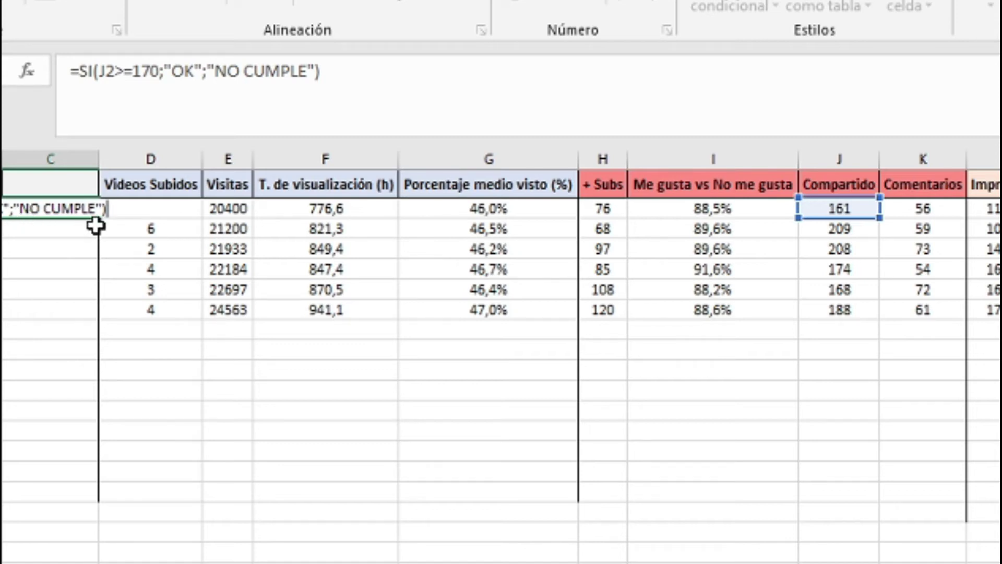
key("Return")
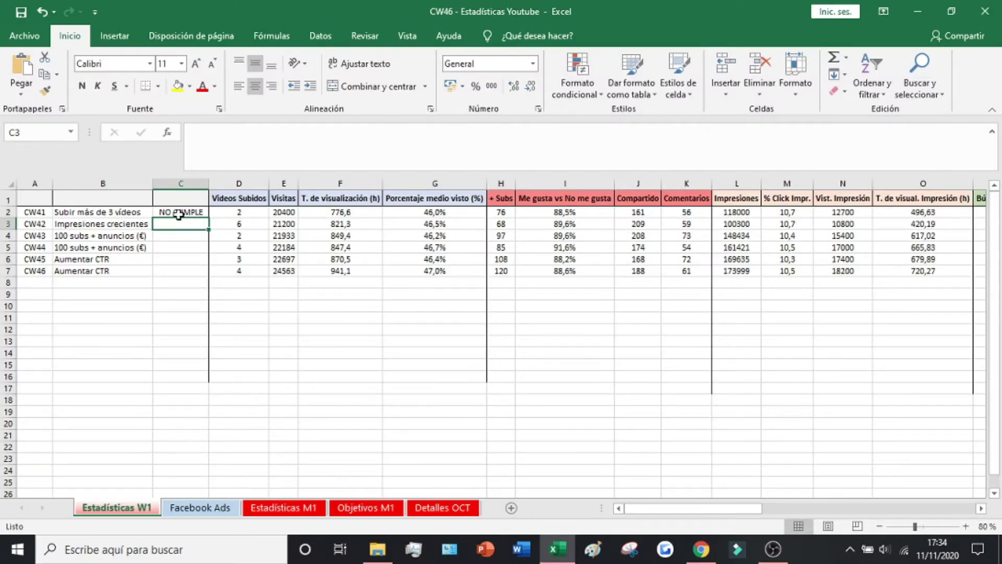
left_click(180, 212)
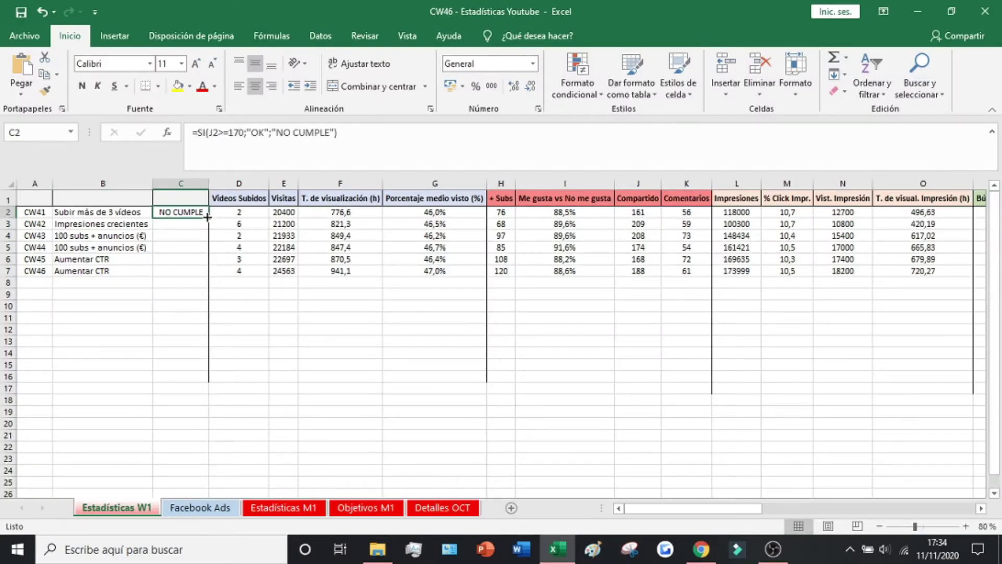
Step: Copy the C2 formula down to C7, then delete the formula text from C2
double_click(208, 217)
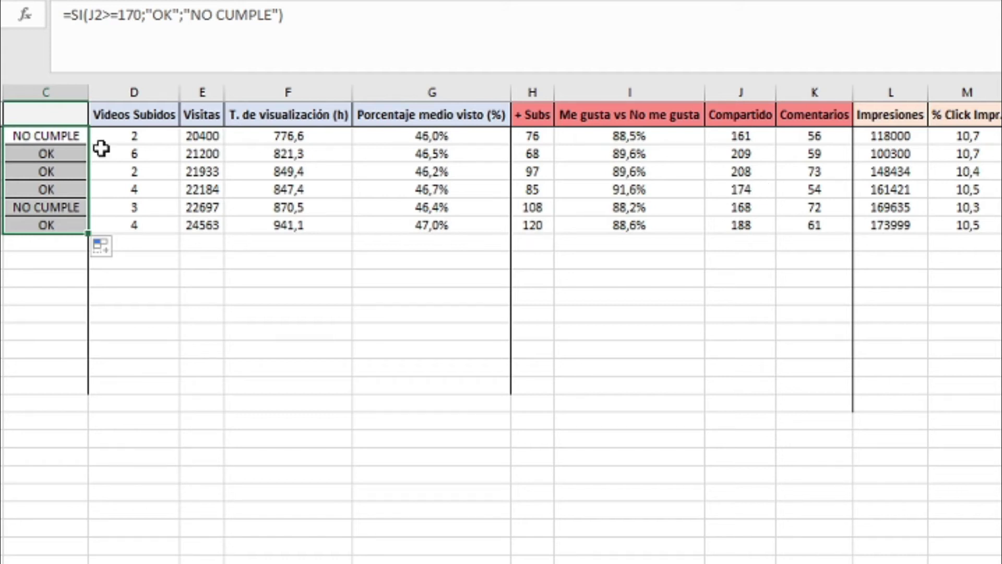
left_click(134, 312)
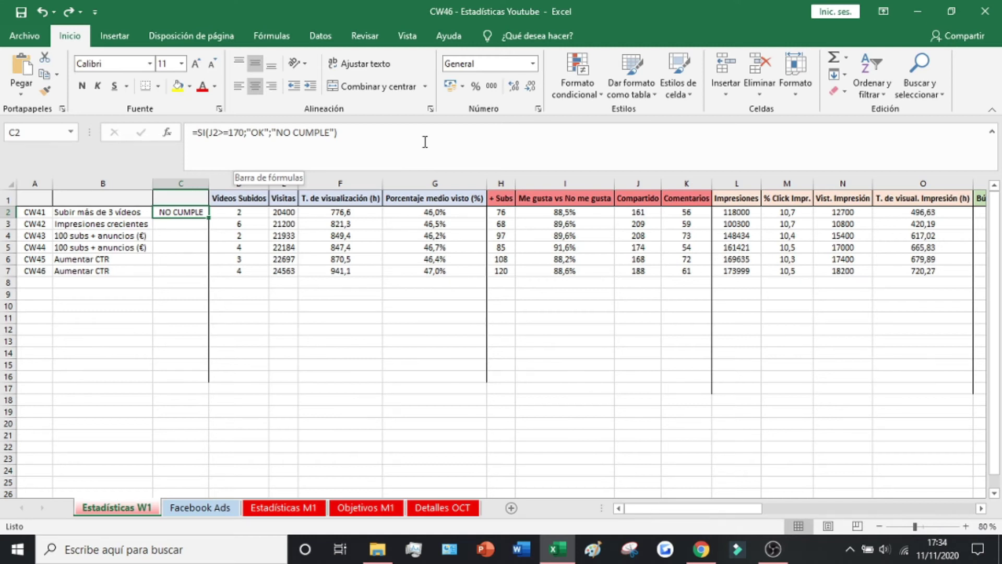
left_click_drag(425, 141, 188, 133)
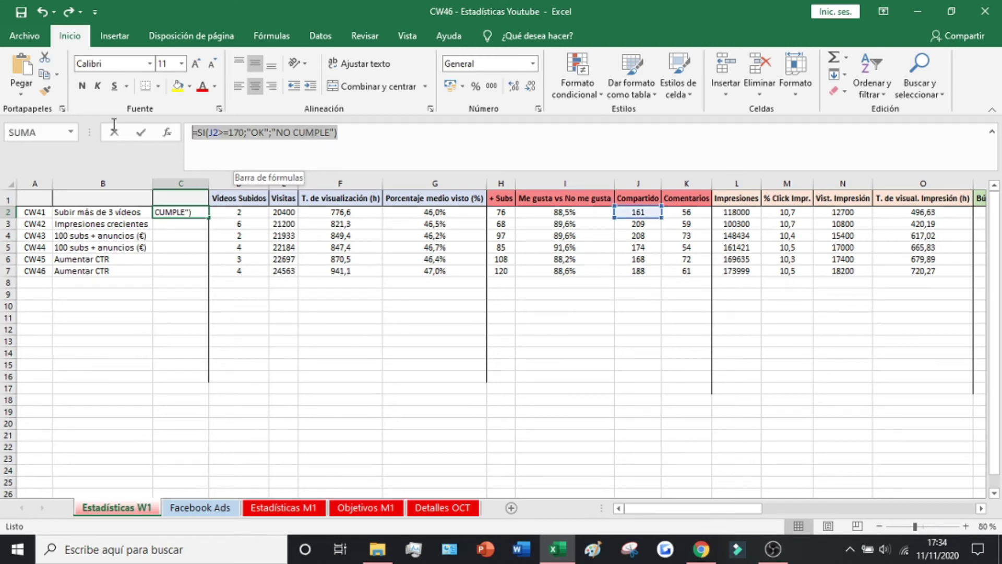
key("Delete")
left_click(330, 362)
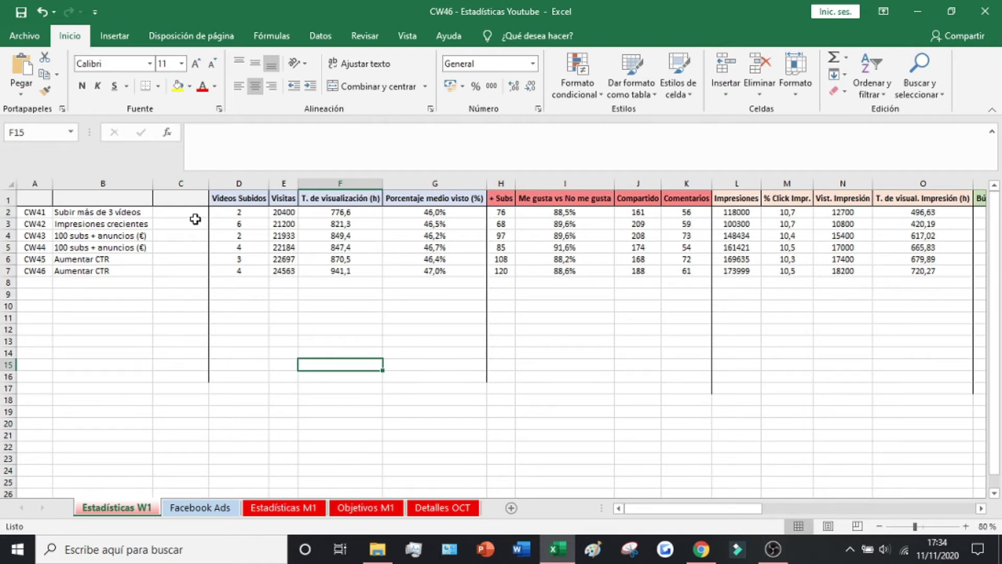
Step: Enter 120 MUY POCO in F13:G13 and 140 NORMAL in F14:G14
left_click(646, 183)
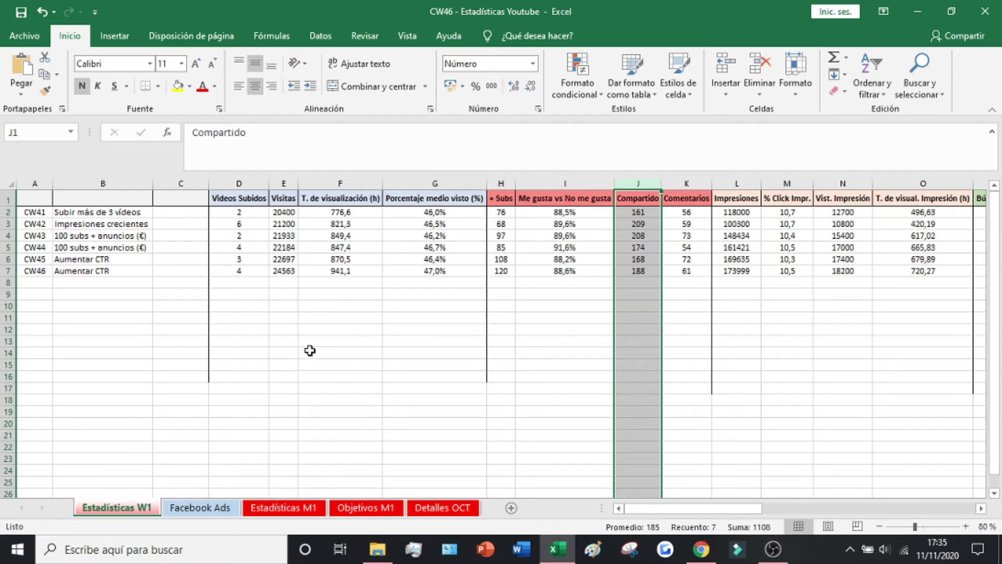
left_click(334, 344)
type("120")
left_click(405, 345)
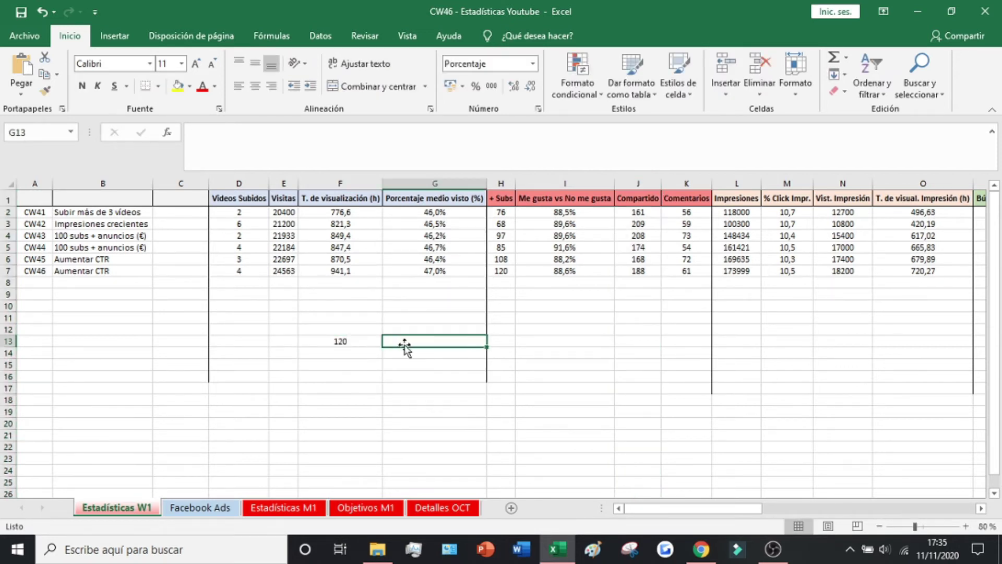
type("MUY POCO")
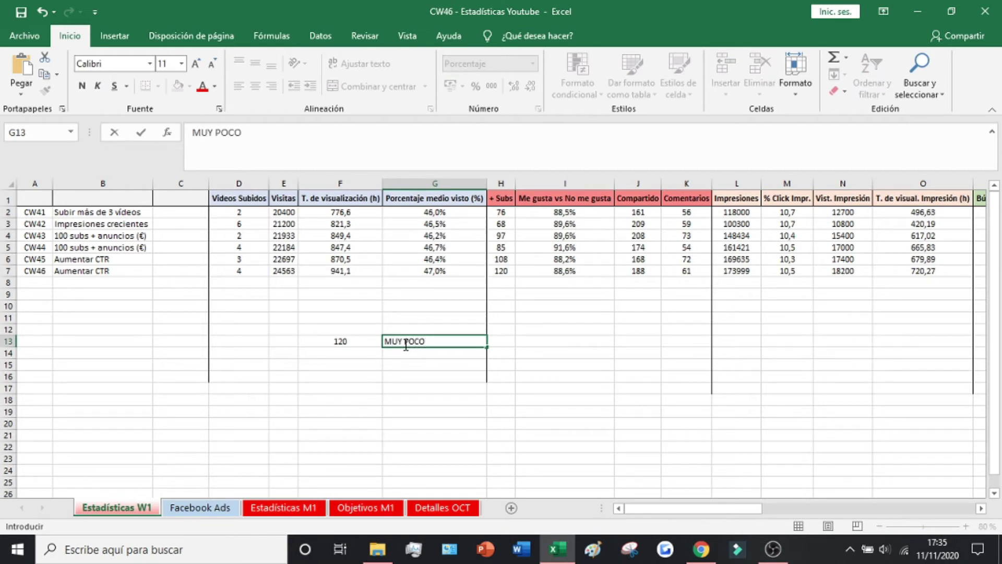
left_click(363, 354)
type("140")
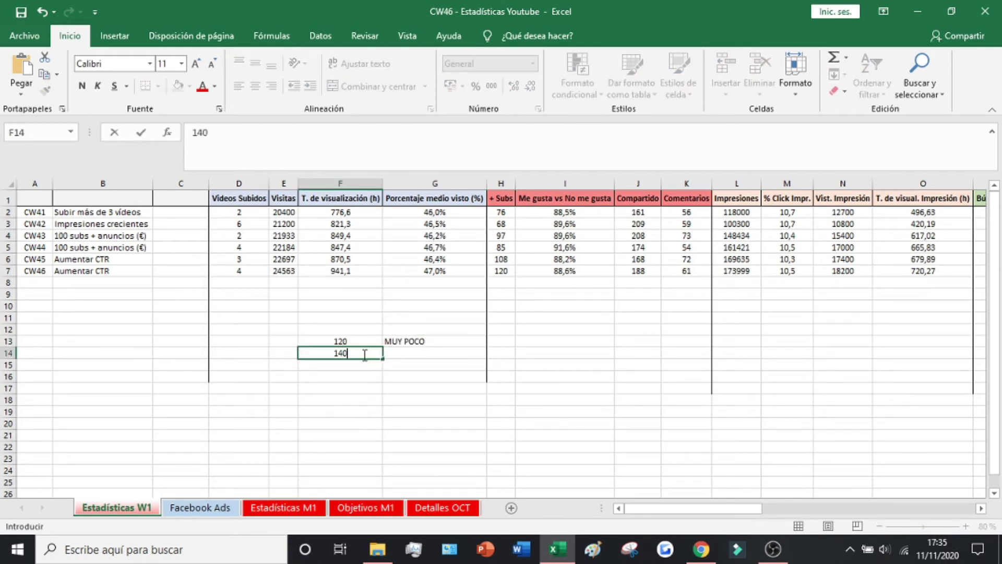
left_click(418, 353)
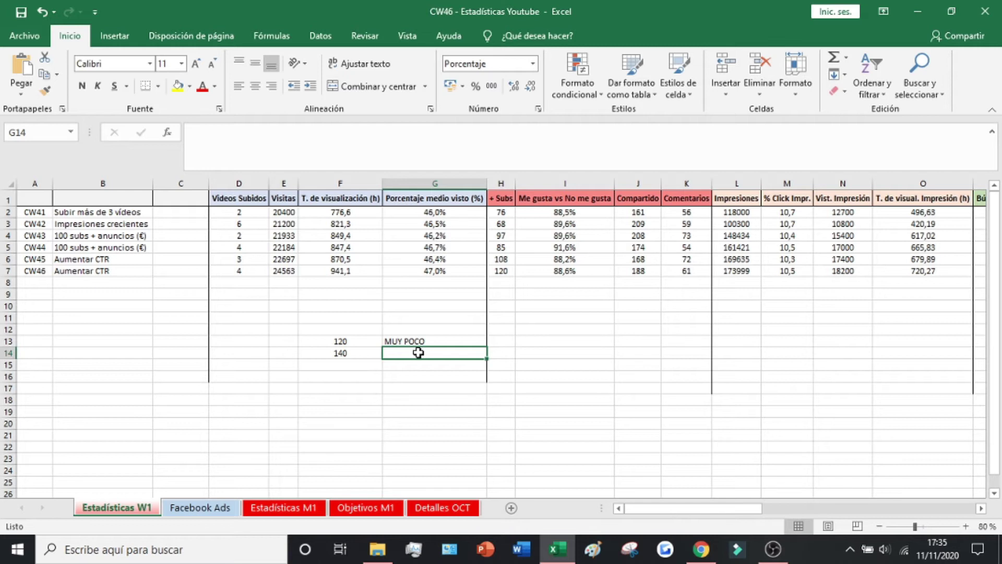
type("NORMAL")
key("Return")
Step: Add 170 MUCHO in F15:G15 and select the notes F13:G15
left_click(371, 364)
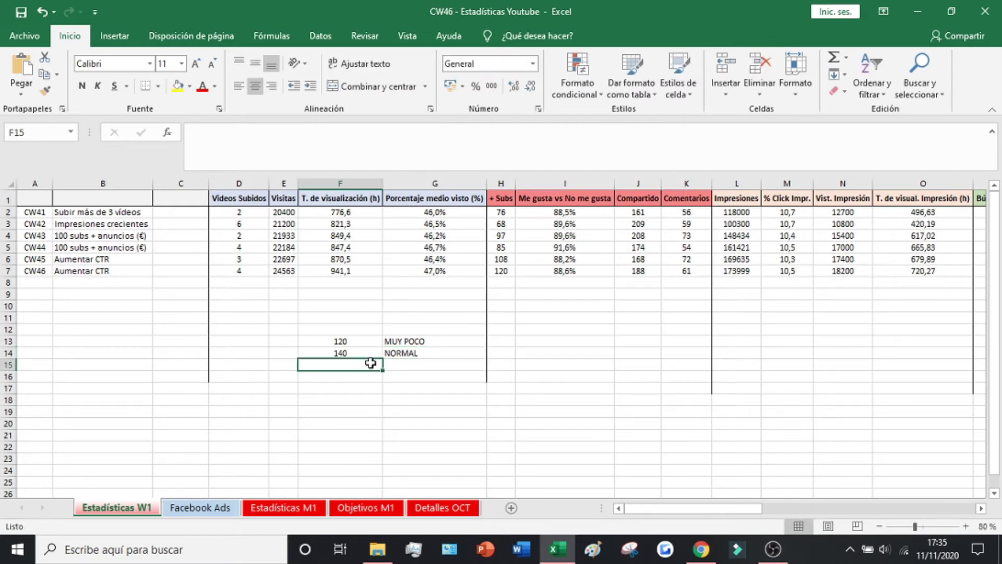
type("170")
left_click(393, 366)
type("MUCHO")
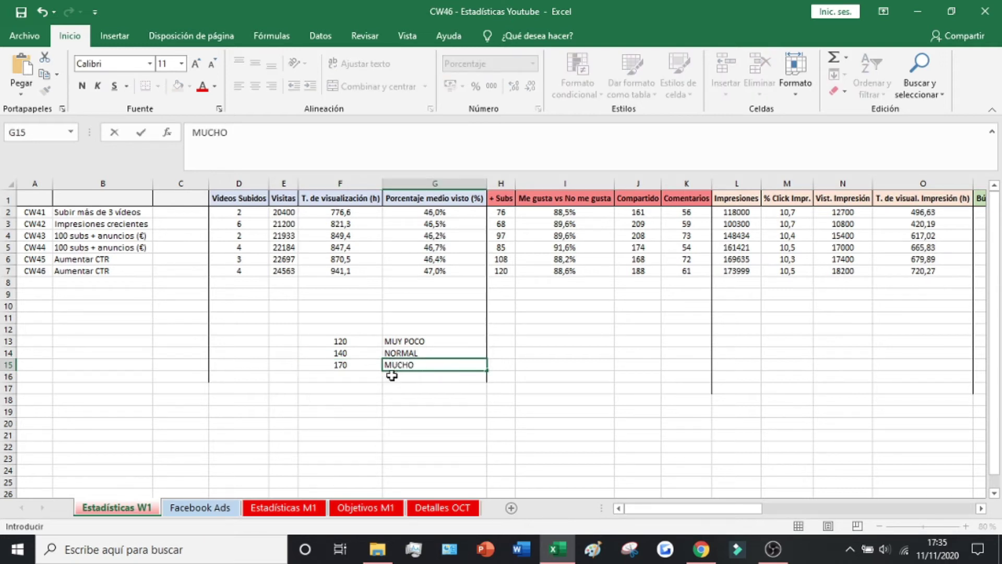
left_click_drag(333, 340, 407, 363)
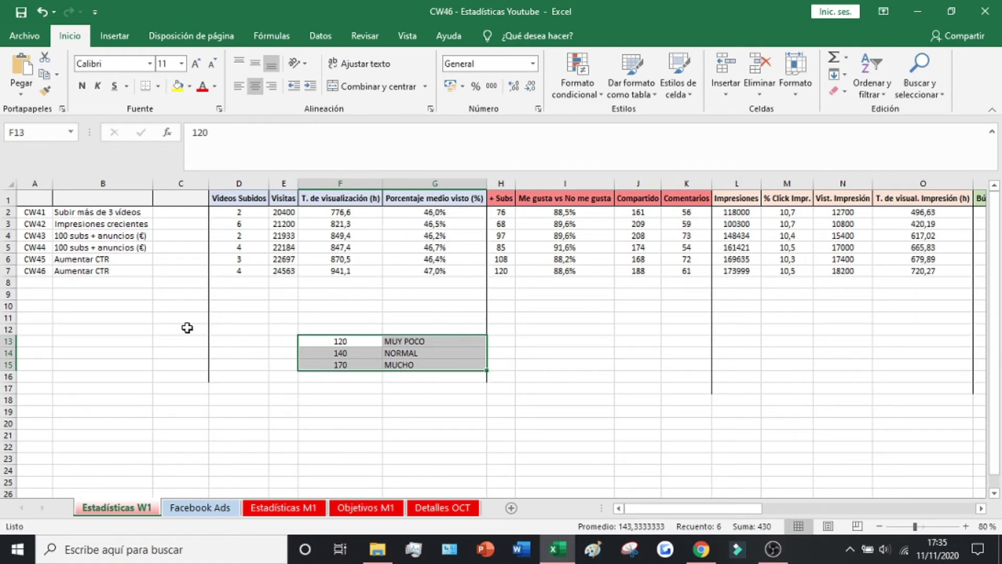
Step: Start C2's formula as =SI(J2<120;"MUY POCO";
left_click(187, 213)
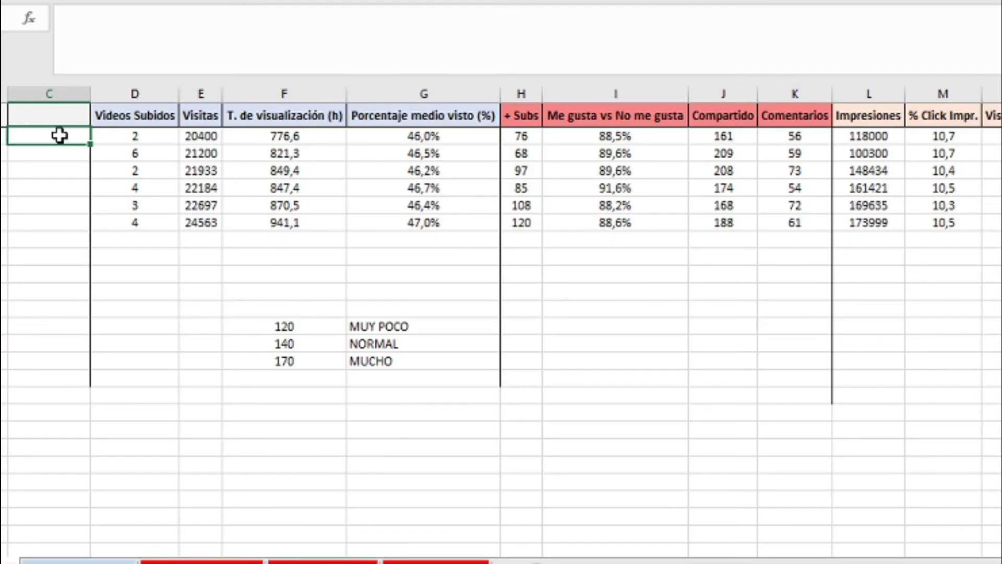
type("=SI")
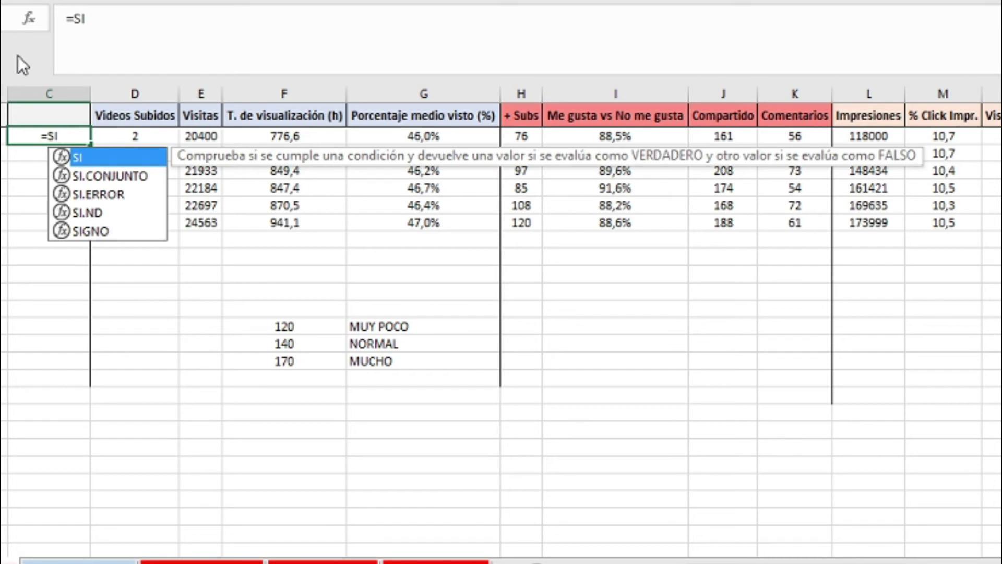
double_click(80, 159)
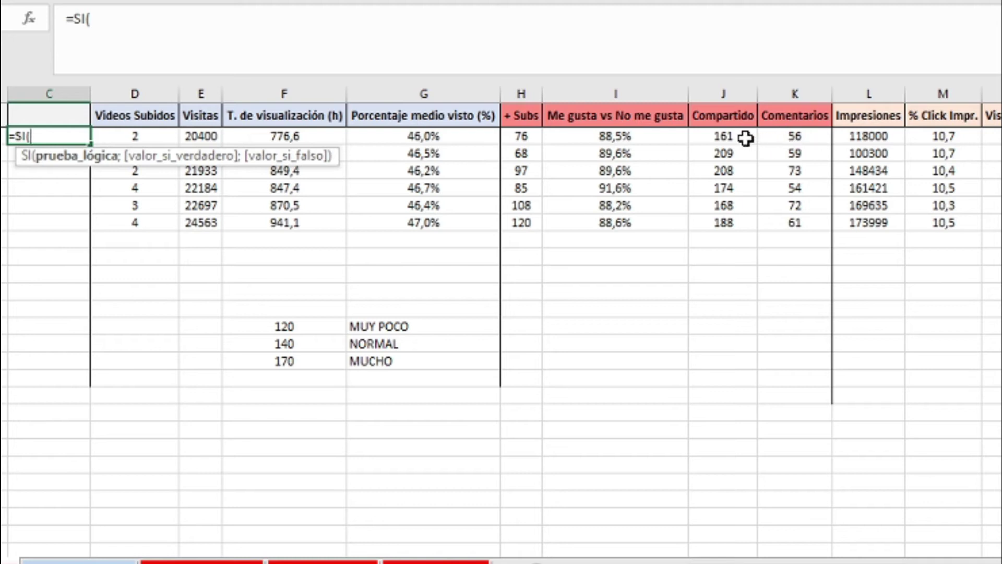
left_click(737, 136)
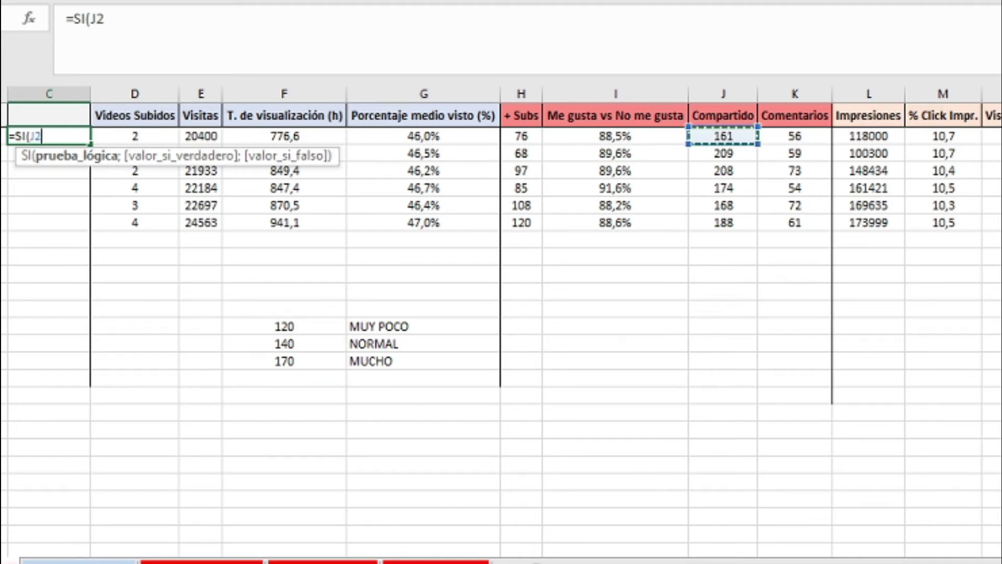
type("<")
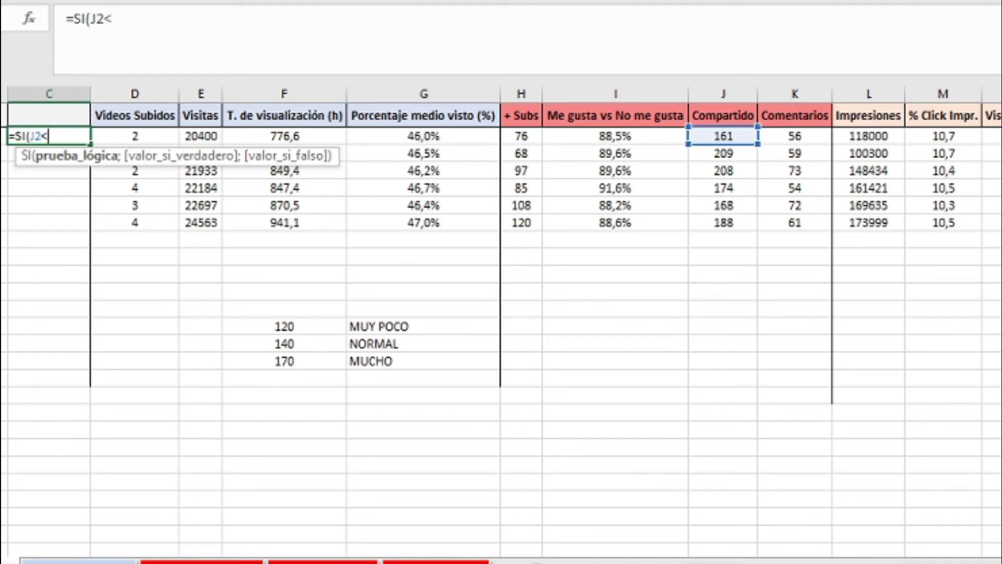
type("120")
type(";")
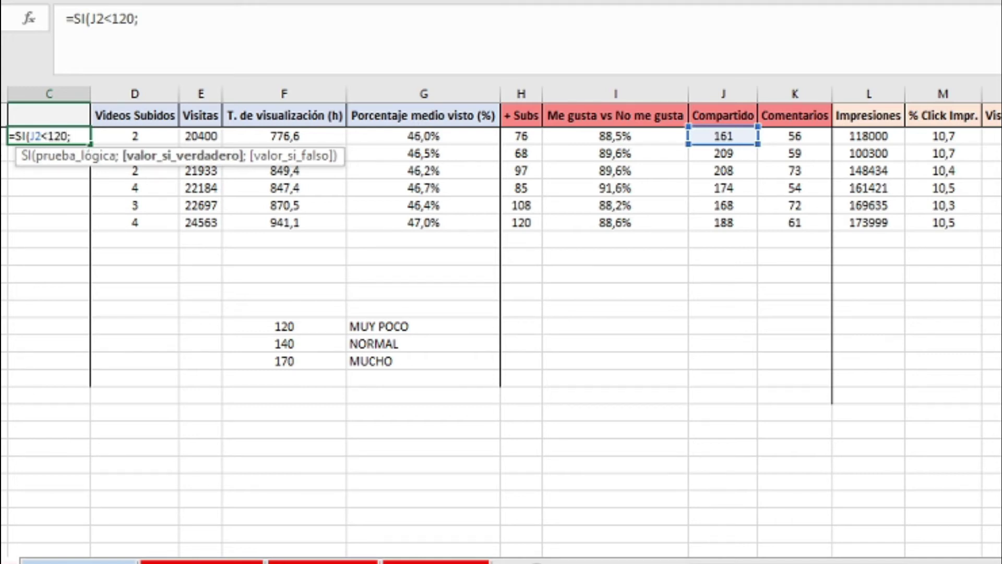
type("\"")
type("MUY POCO\"")
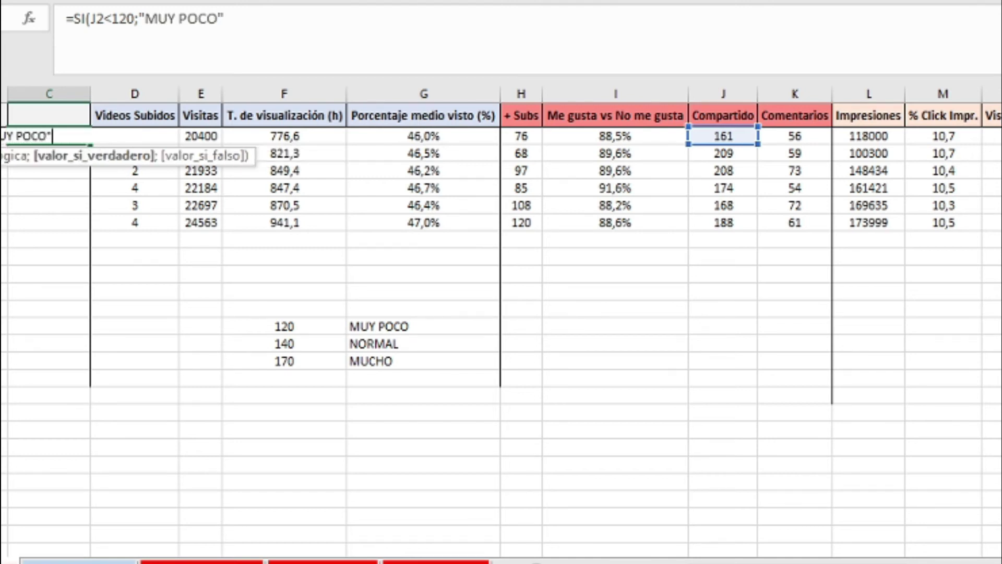
type(";")
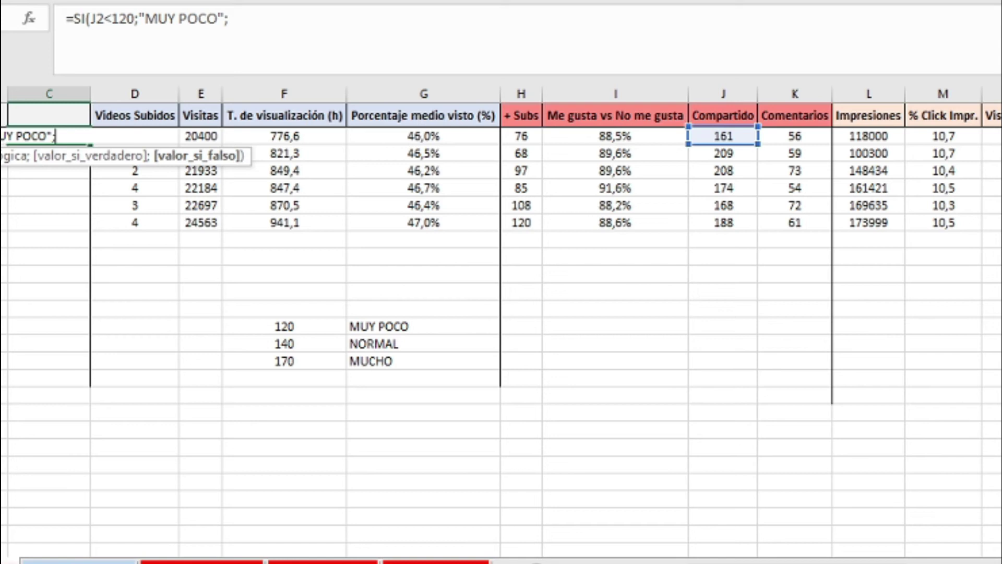
Step: Nest a second SI testing J2<140 that returns "NORMAL"
type("SI")
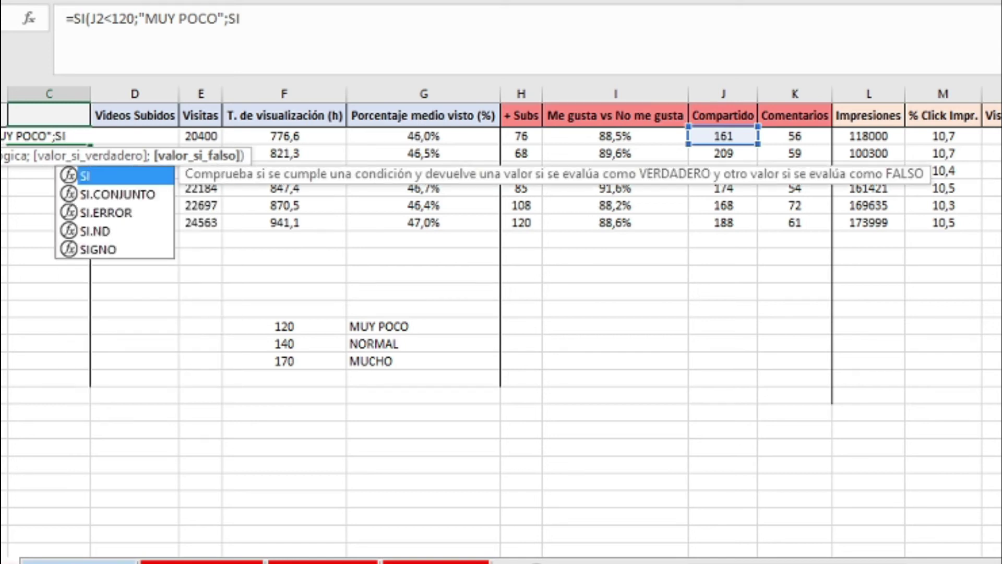
double_click(99, 174)
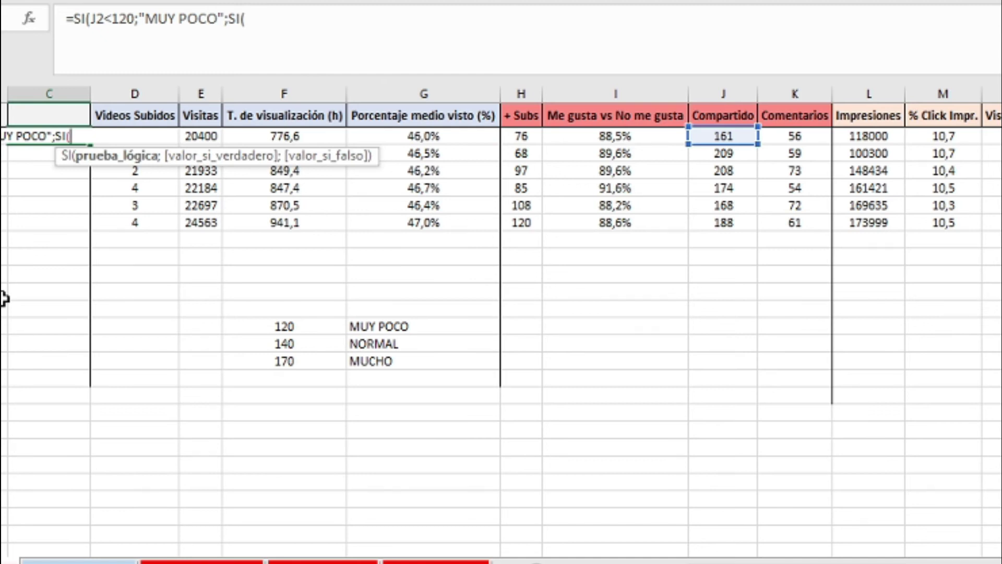
left_click(721, 136)
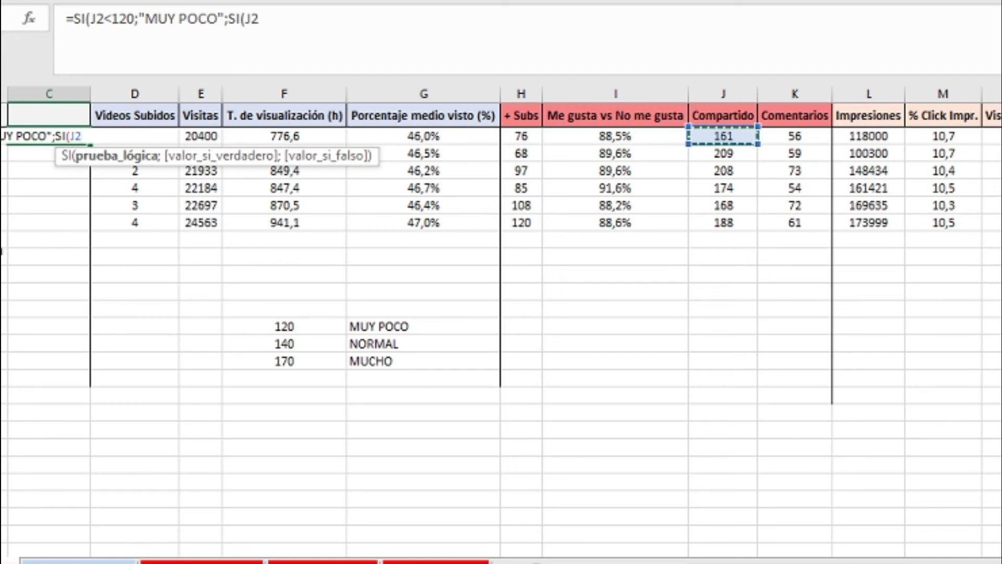
type(">")
key("BackSpace")
type("<140")
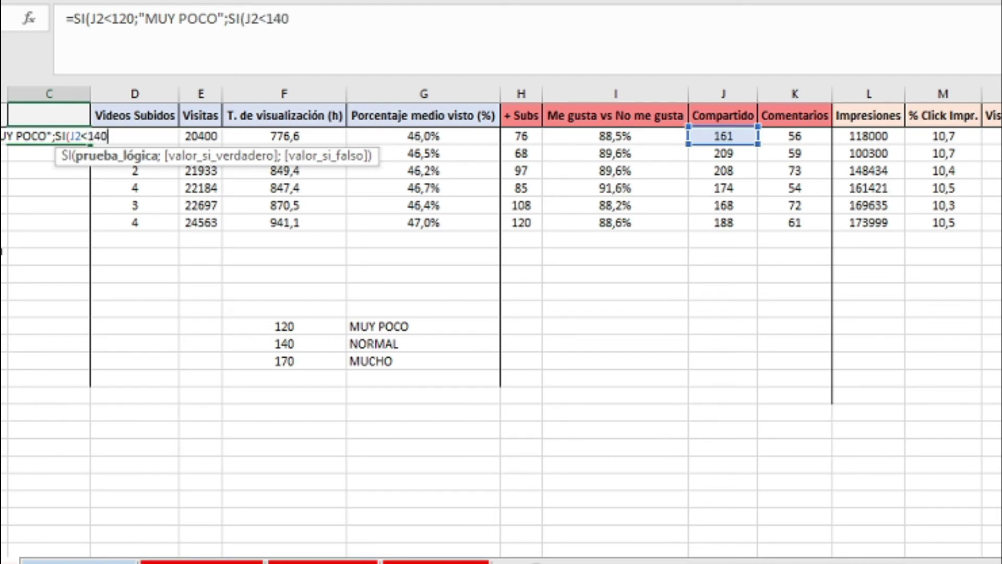
type(";\"NORMAL\"")
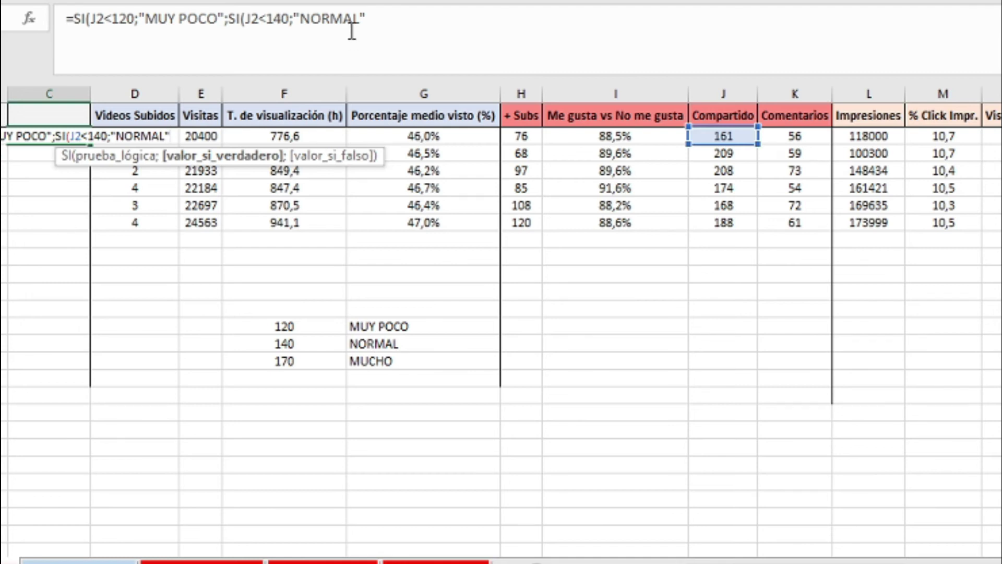
left_click_drag(251, 19, 286, 18)
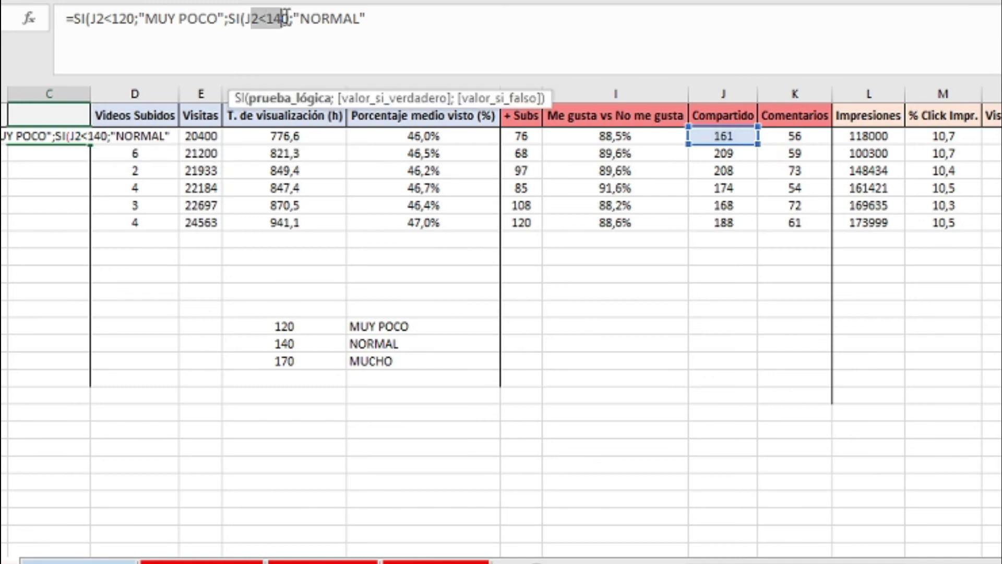
Step: Nest a third SI where J2<170 returns "MUCHO"
left_click(397, 20)
type(";")
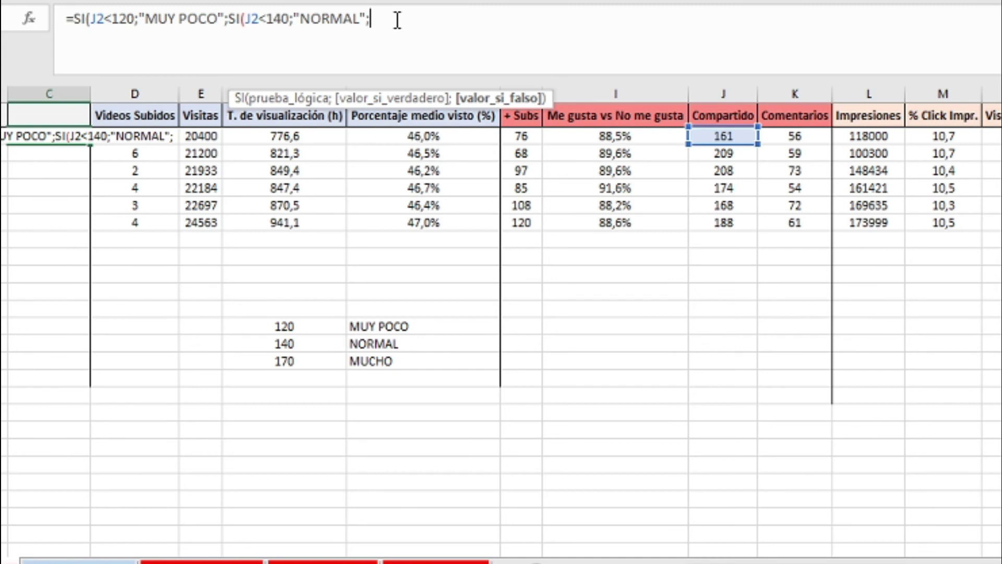
type("SI")
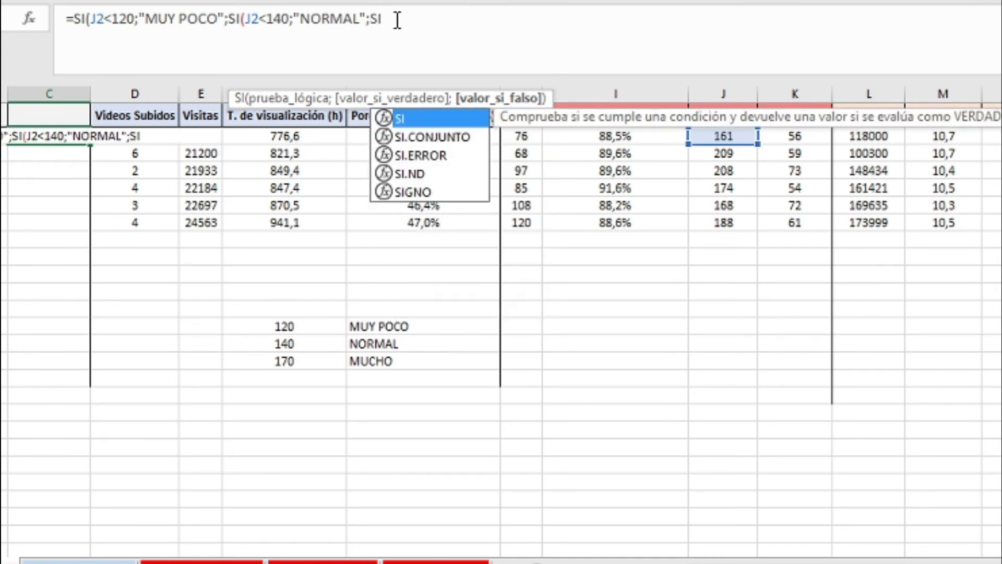
double_click(396, 119)
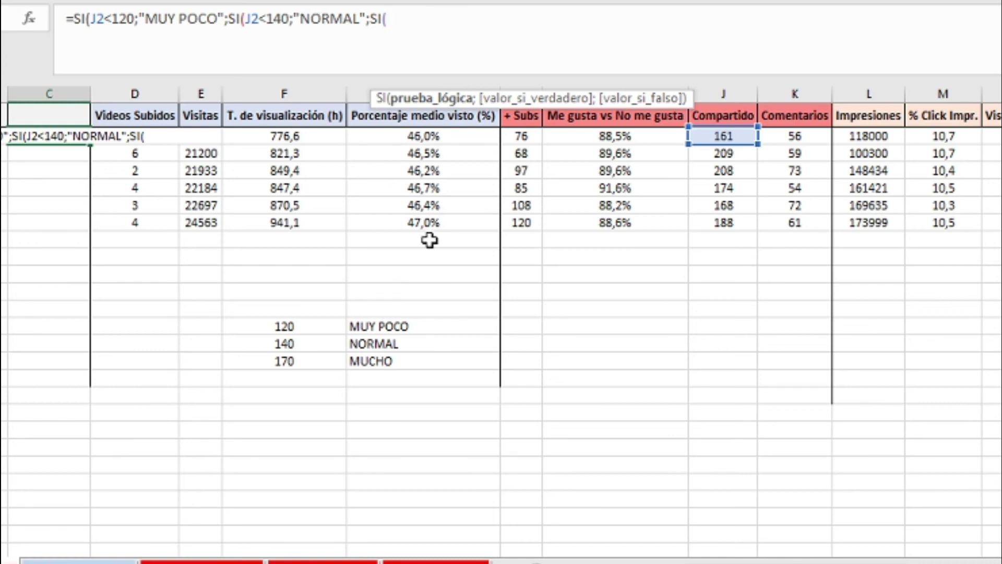
left_click(730, 142)
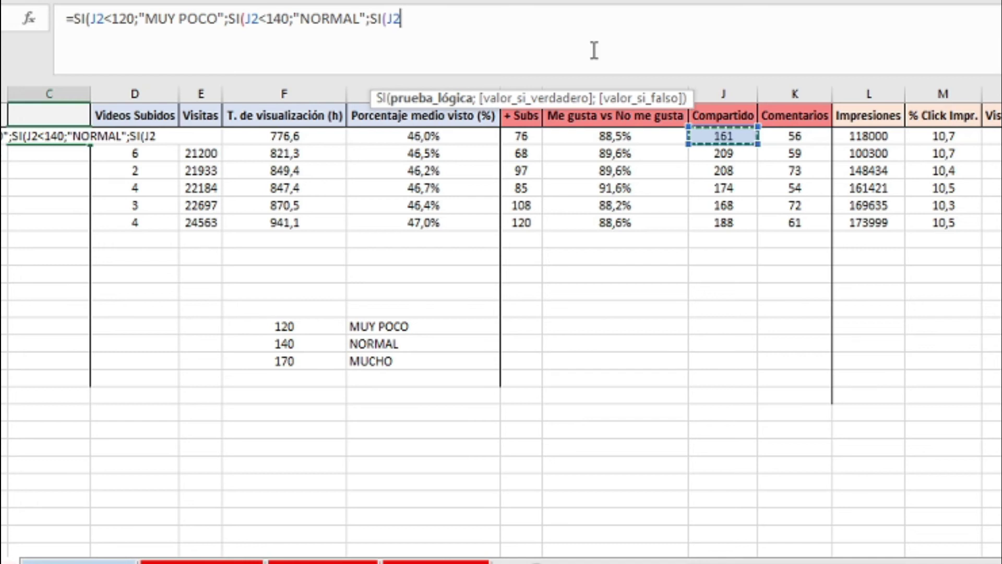
type("<179")
key("BackSpace")
type("0")
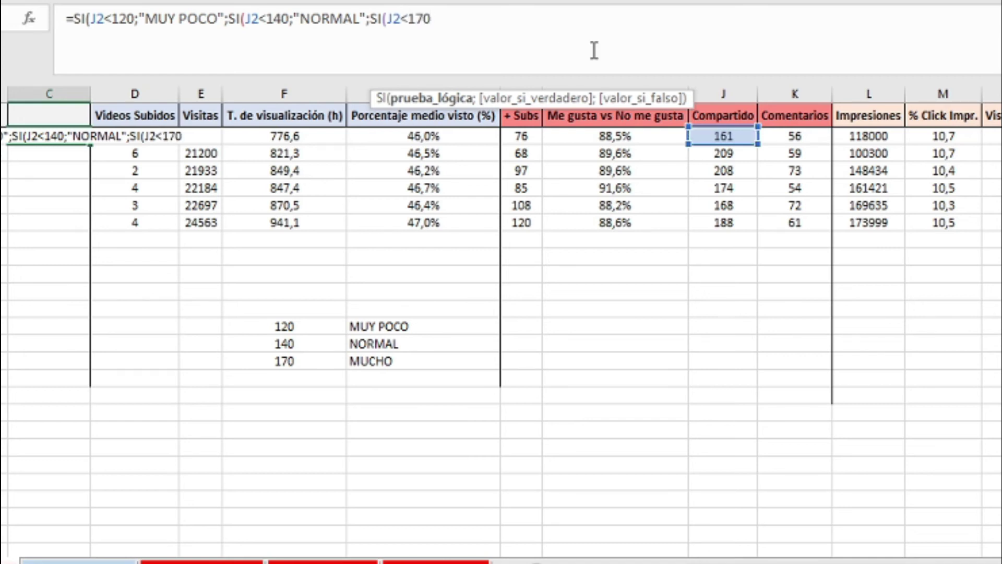
type(";\"")
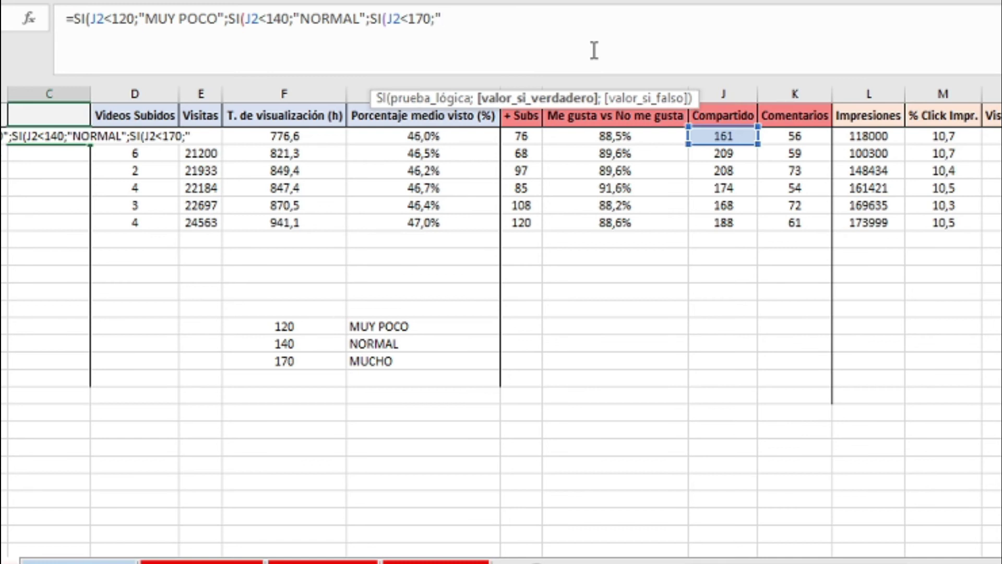
type("MUCHO\"")
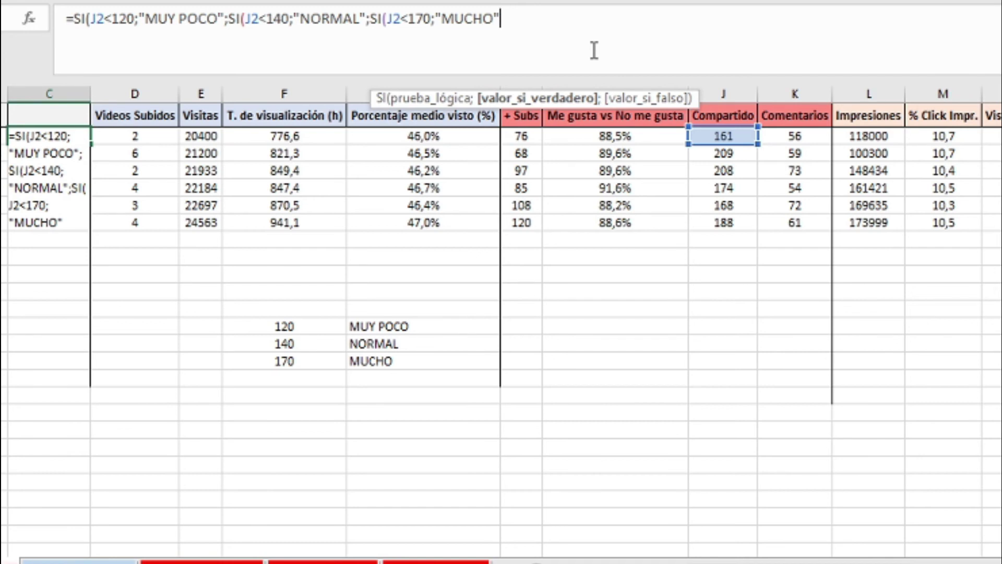
Step: Add a fourth SI where J2>170 returns "MUCHISIMO", otherwise ERROR
type(";S")
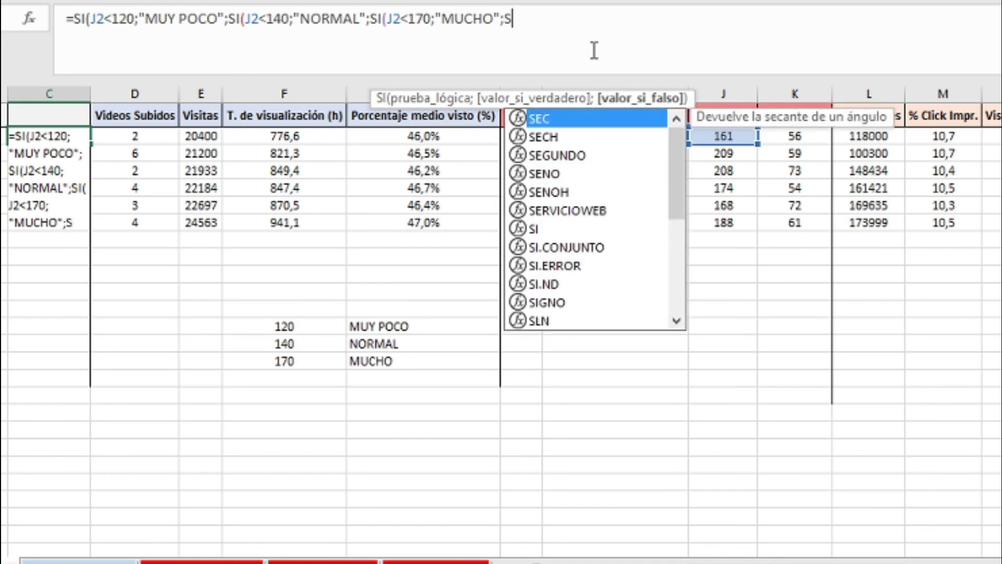
type("I")
double_click(546, 118)
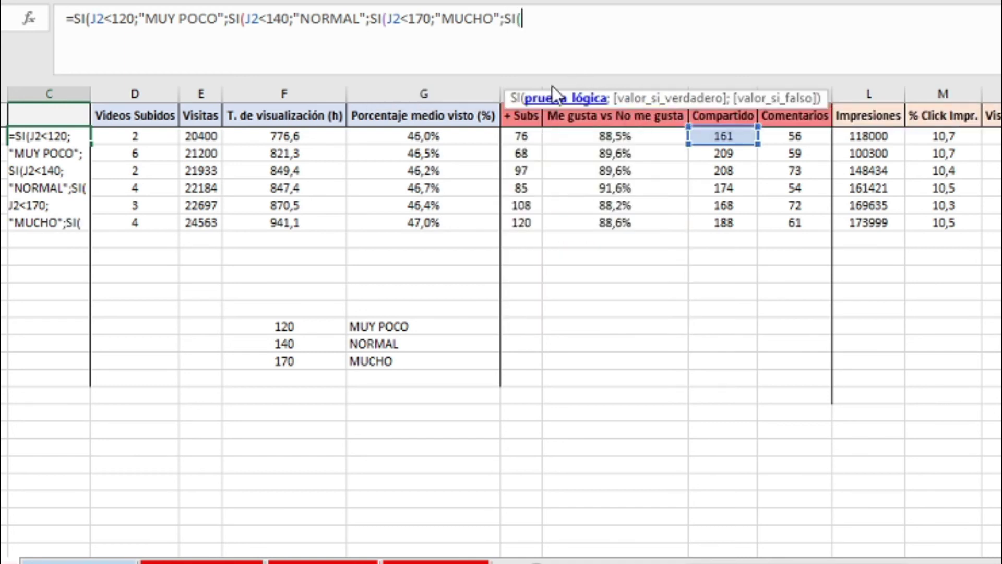
type("J2")
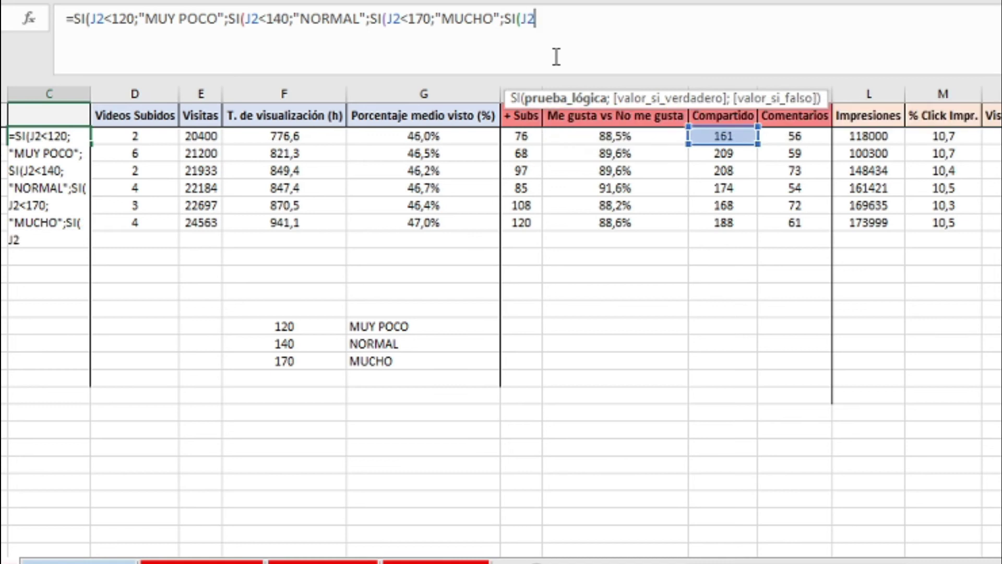
type("<")
key("BackSpace")
type(">170")
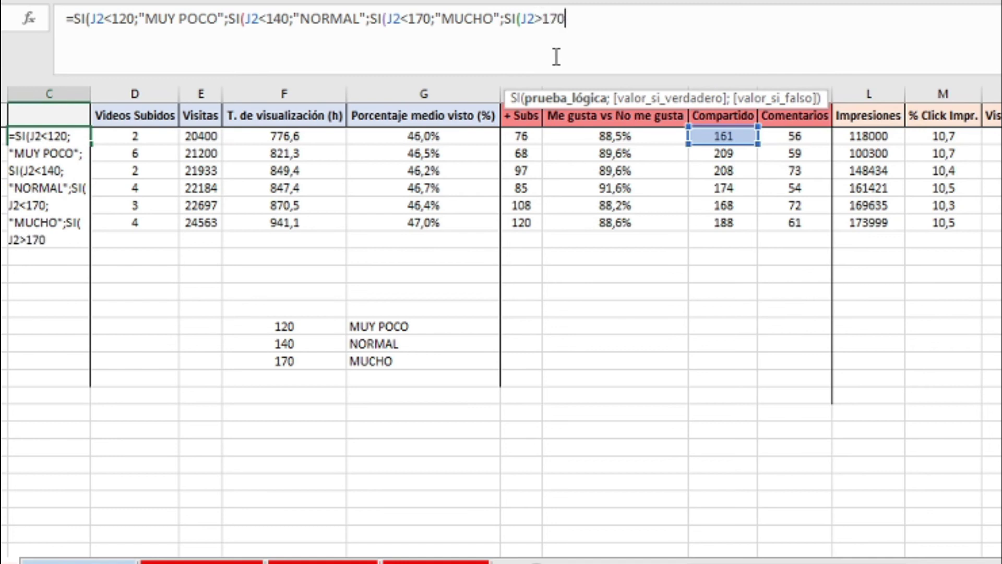
type(";\"MUCHISI")
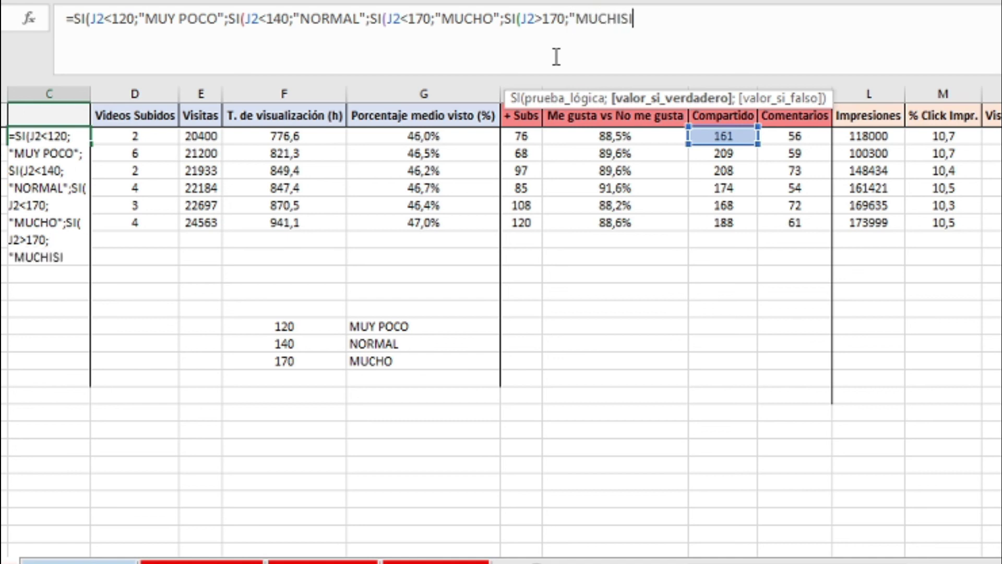
type("MO")
type("\"")
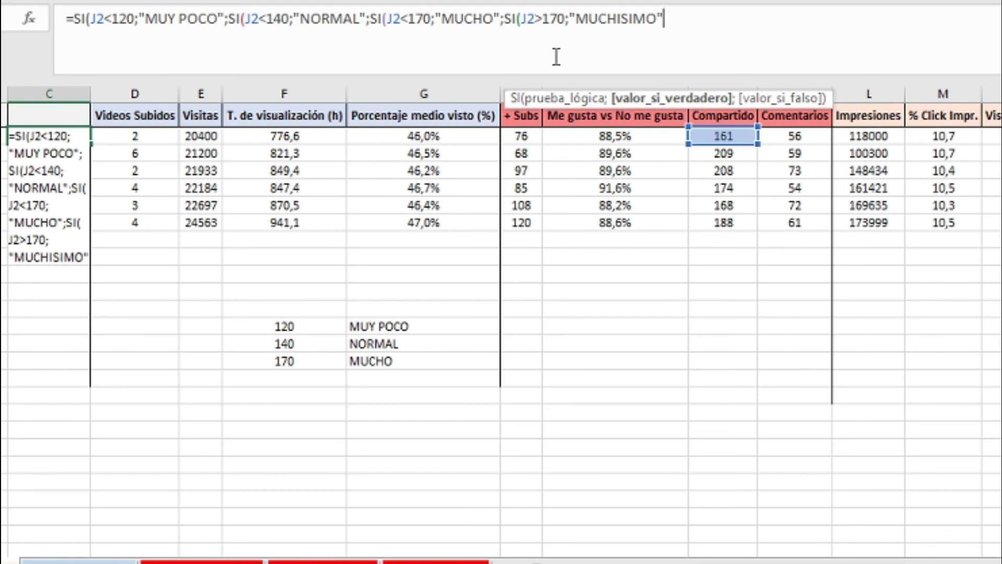
type(";")
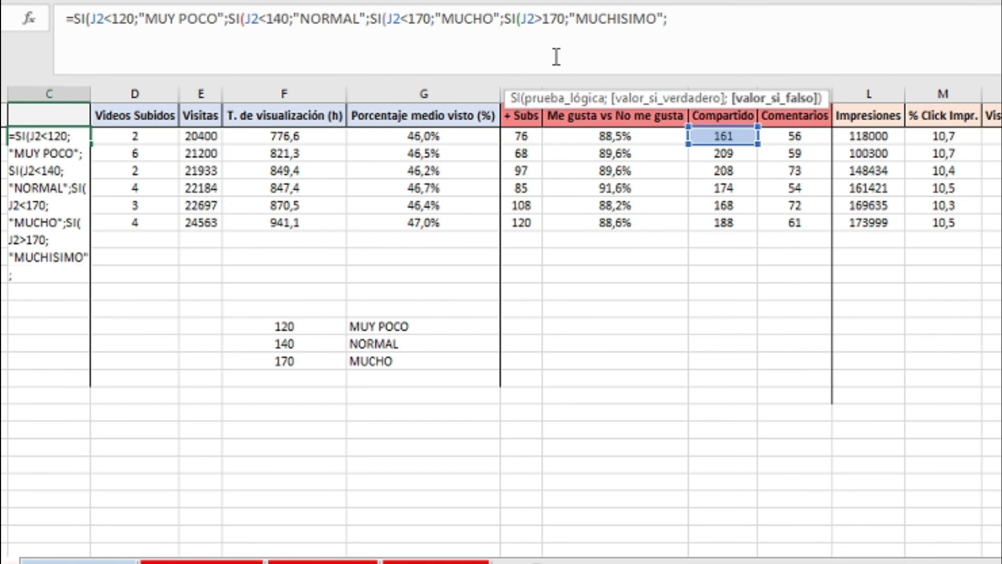
type("ERROR")
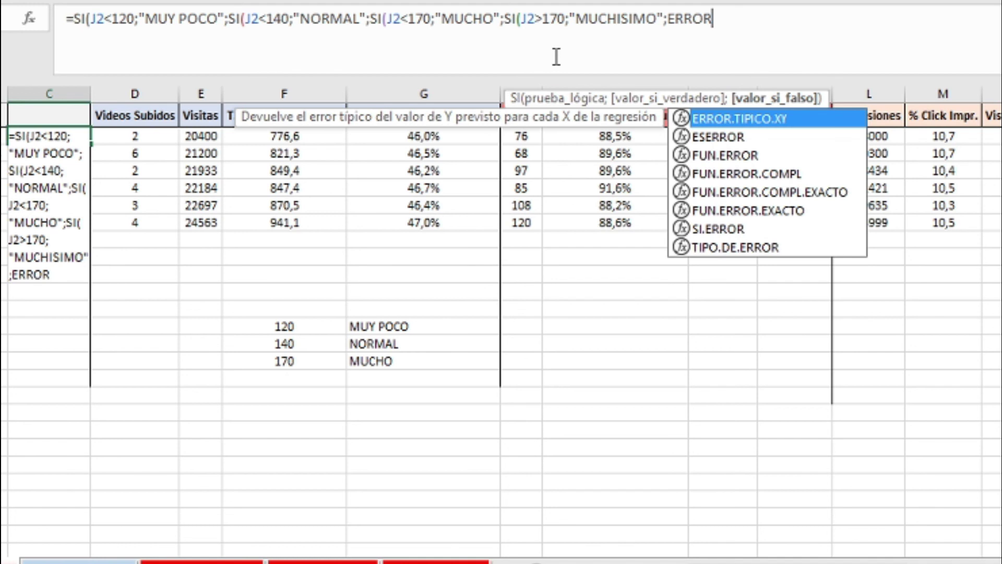
Step: Quote ERROR, close all the parentheses and commit the C2 formula
left_click(669, 19)
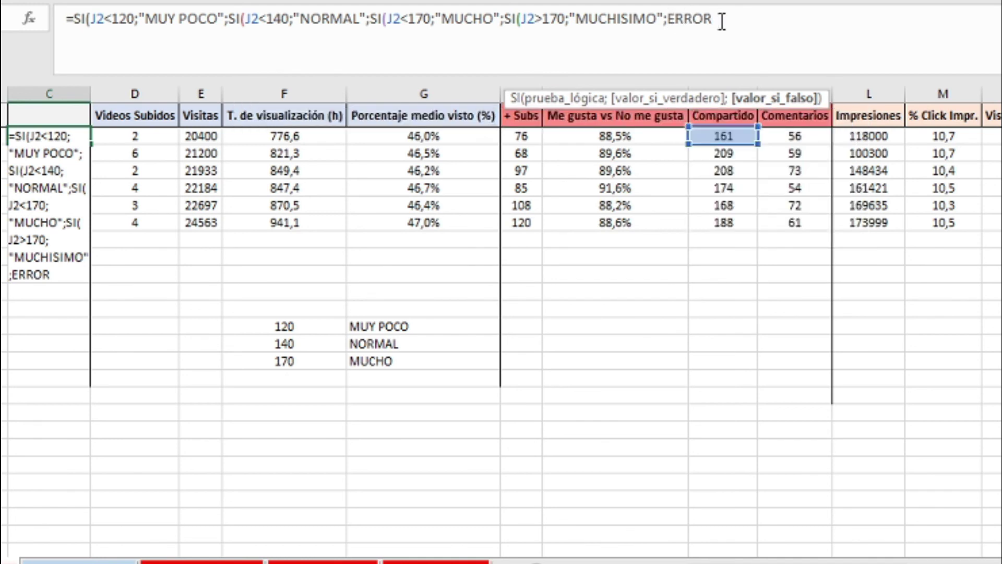
type("\"")
left_click(721, 21)
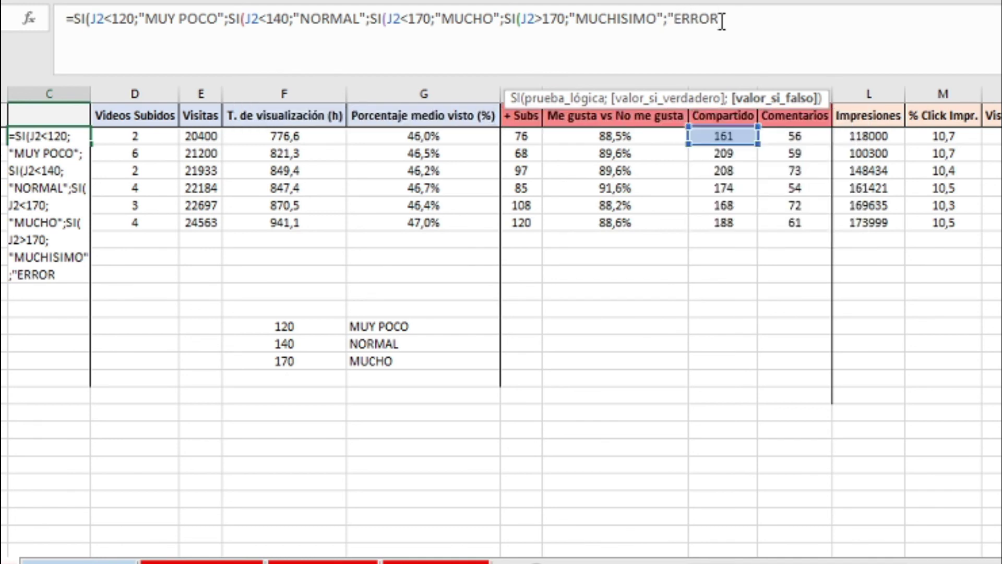
type(")")
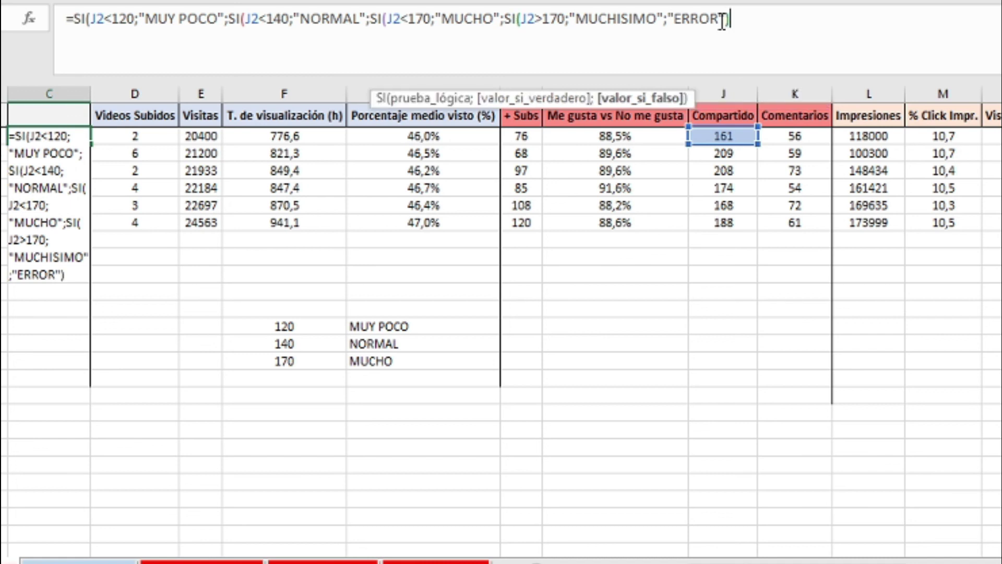
type(")))")
key("Return")
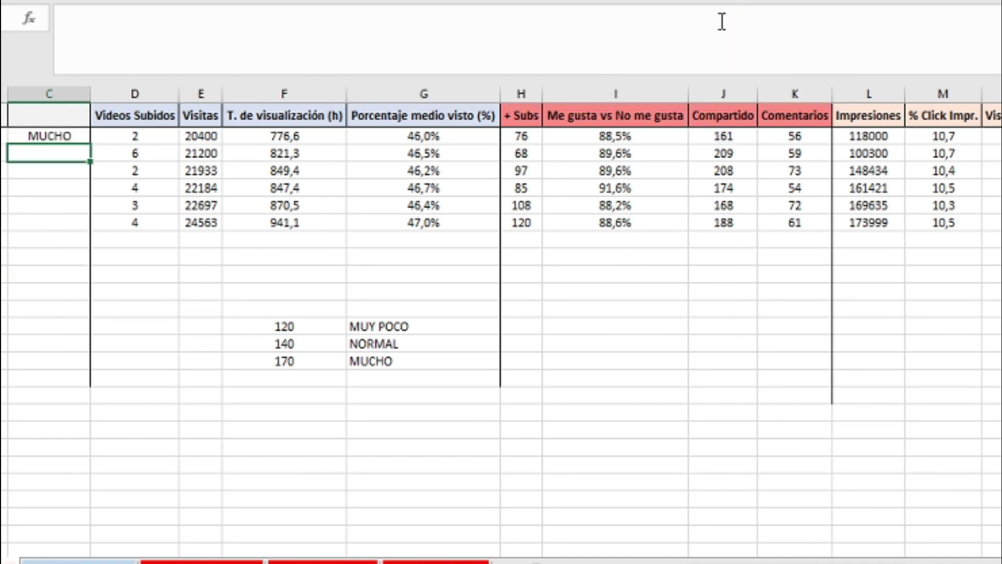
Step: Copy the C2 rating formula down to C7 and reselect the threshold notes
left_click(66, 136)
double_click(90, 144)
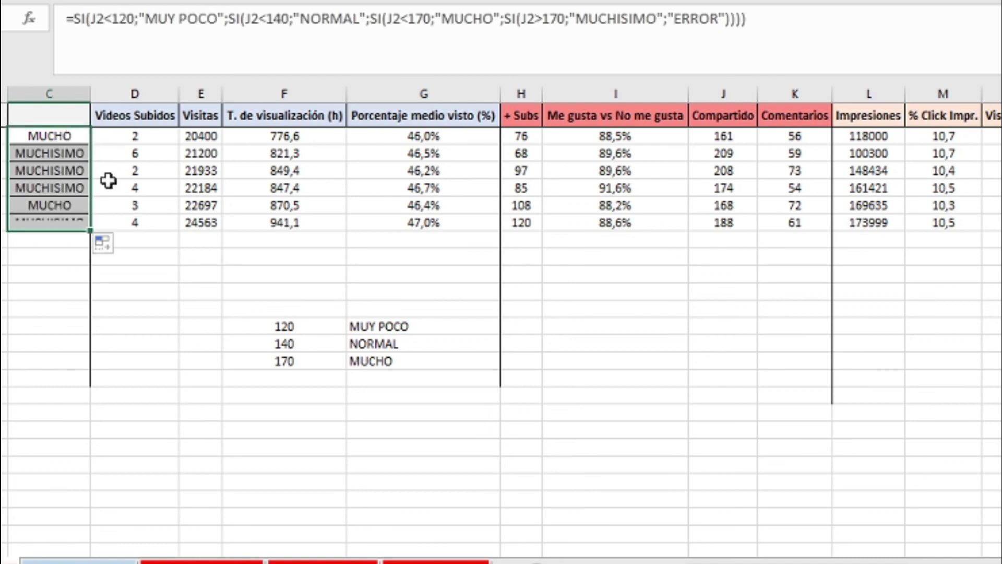
left_click(164, 293)
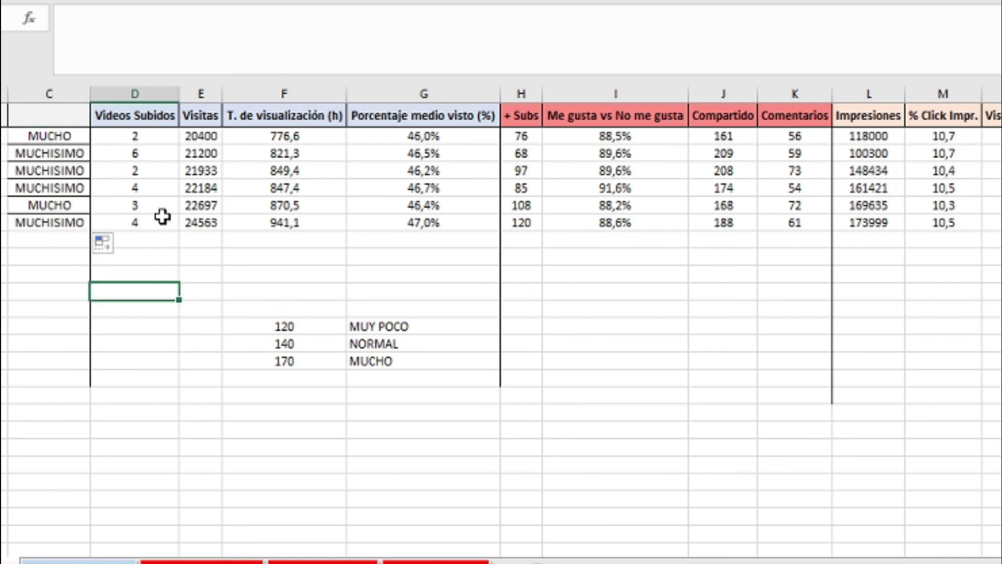
left_click(67, 137)
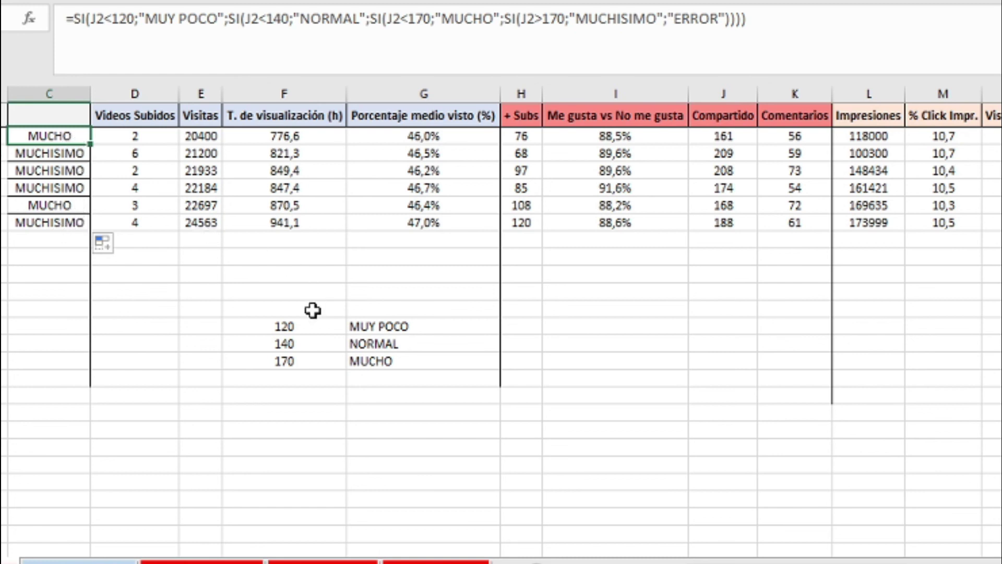
left_click_drag(305, 328, 428, 360)
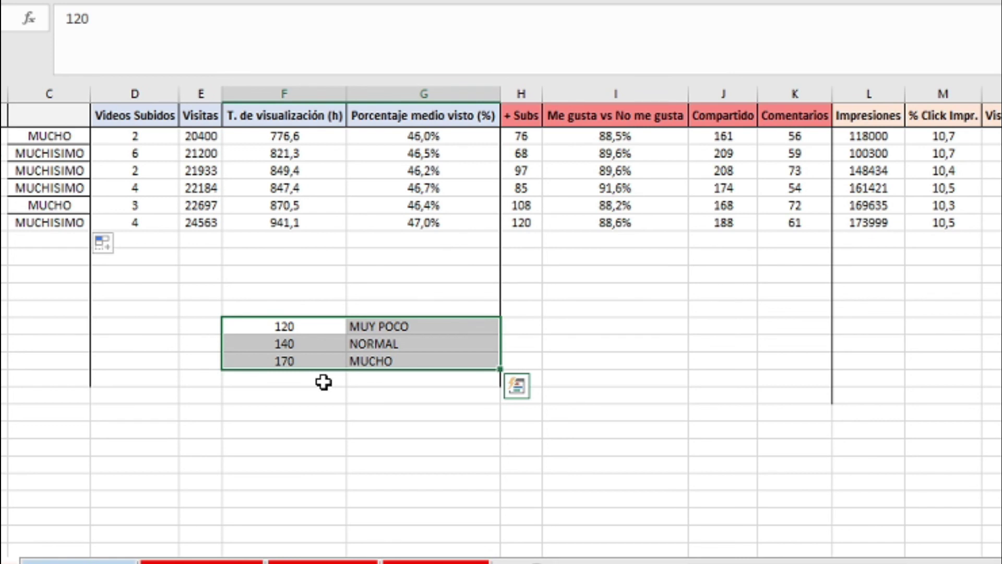
Step: Type the notes '1-5 - SUSPENSO' and '5-6 BIEN' in two cells below the thresholds
left_click(324, 412)
type("1-5")
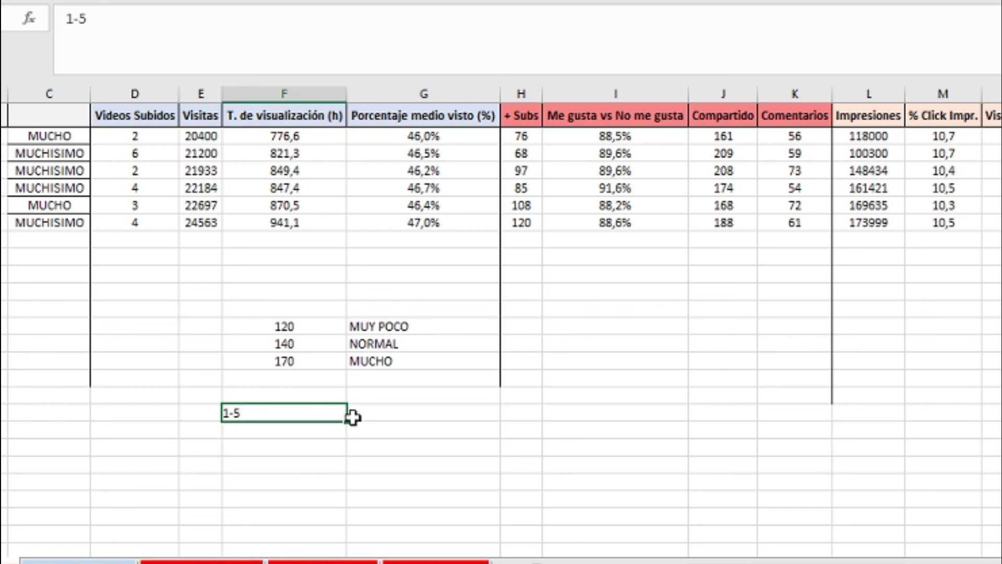
type(" - SUSPENSO")
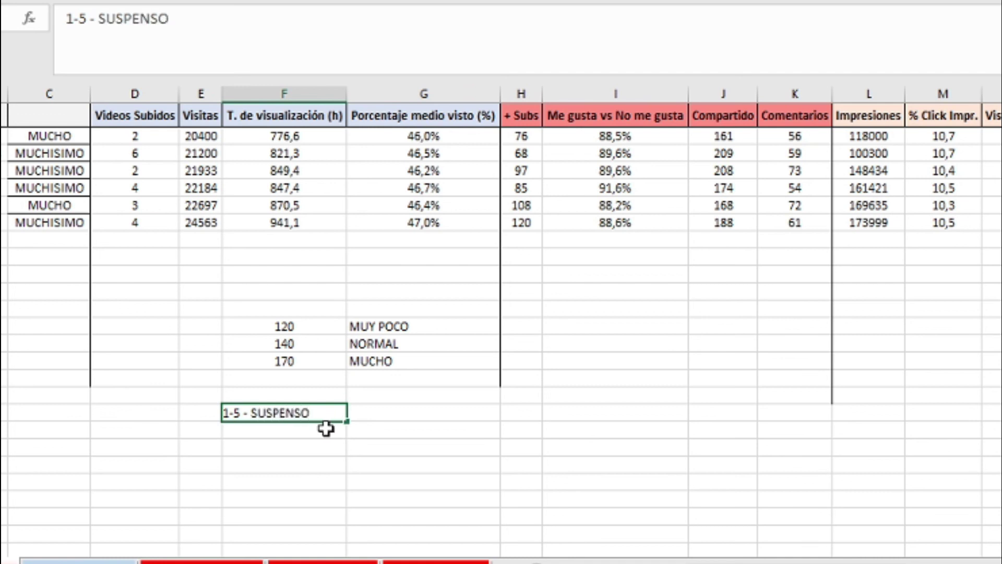
key("Return")
type("5-6")
type("EN")
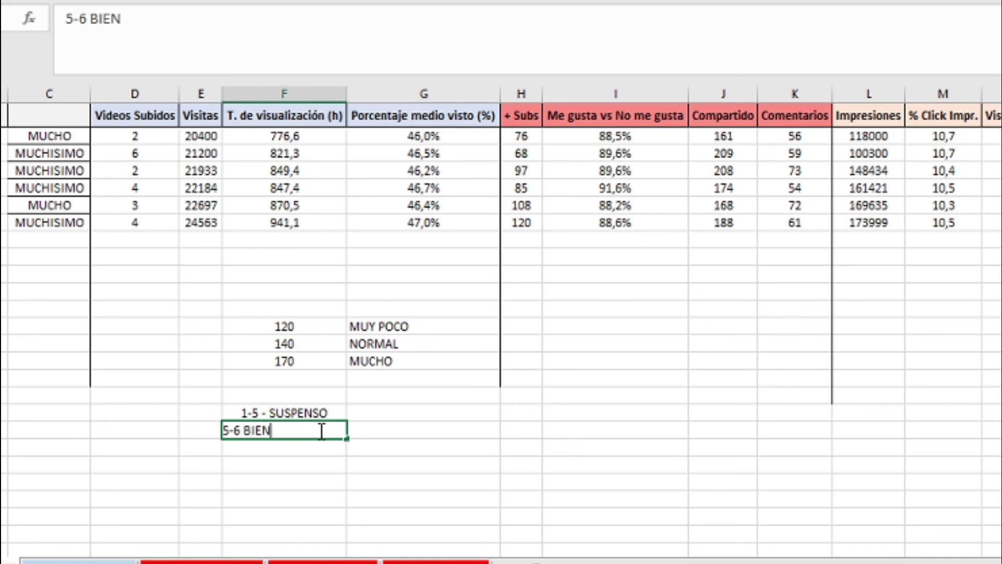
key("Return")
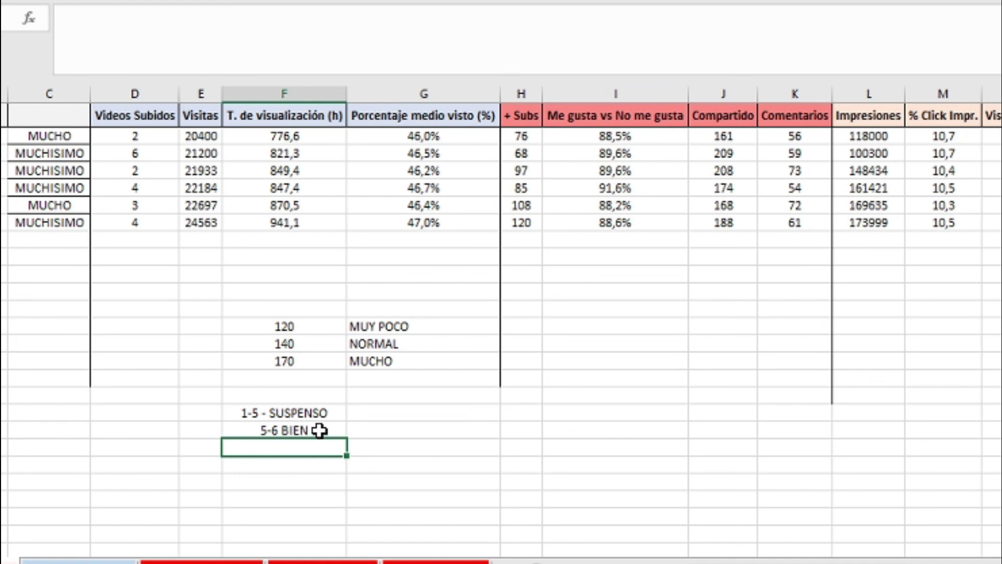
left_click(86, 188)
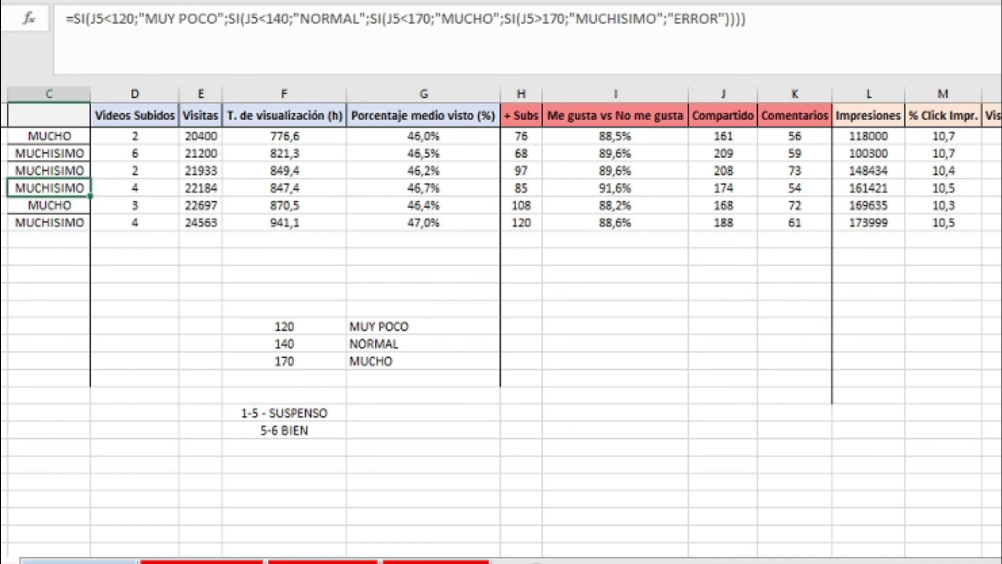